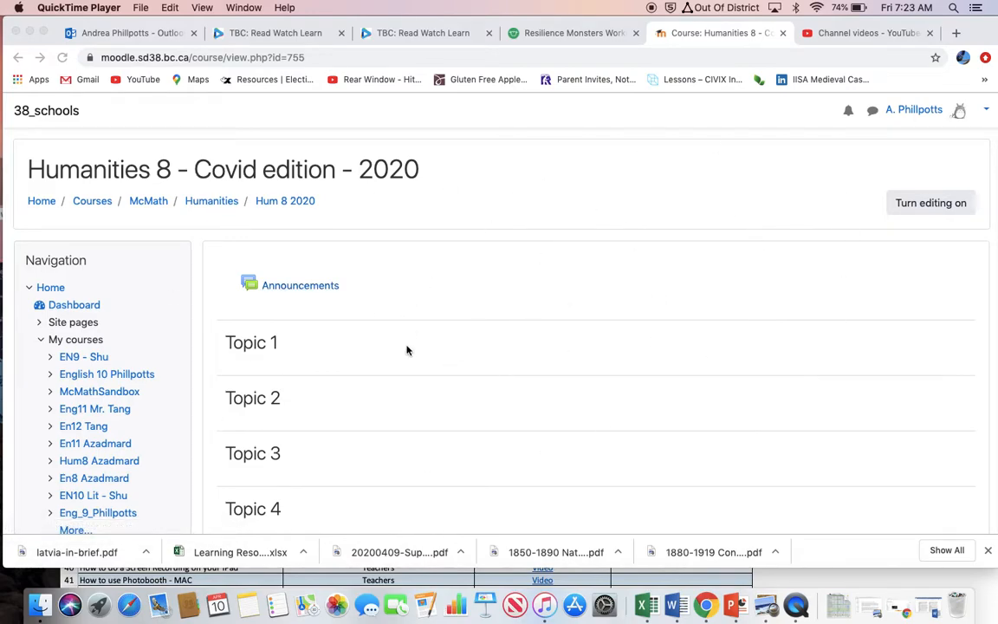
Turn on course editing and start adding a Label resource to the general section above Topic 1.
{"action": "left_click", "coordinate": [918, 203]}
{"action": "left_click", "coordinate": [912, 204]}
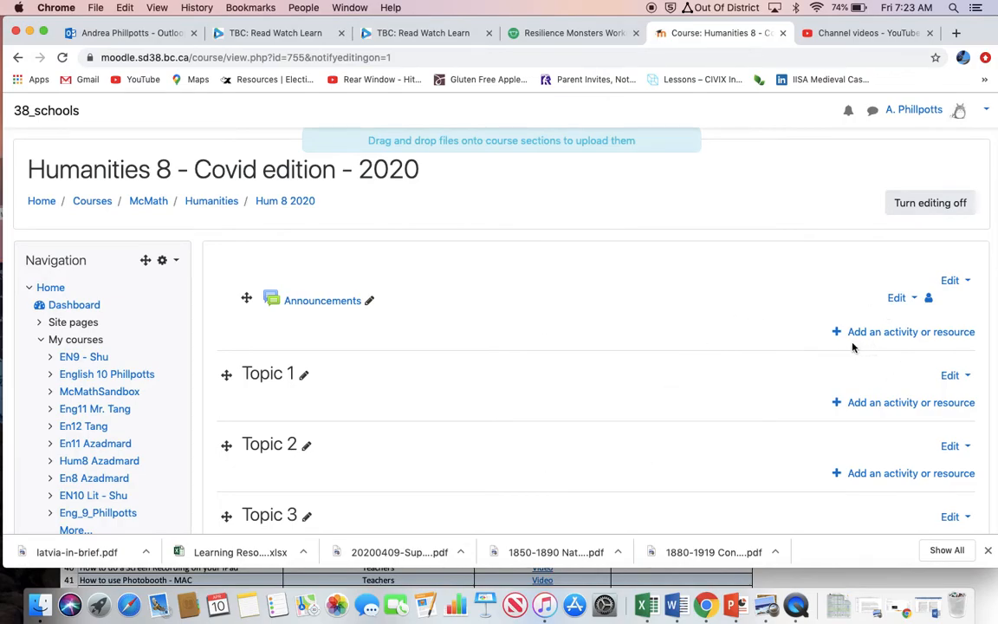
{"action": "left_click", "coordinate": [901, 334]}
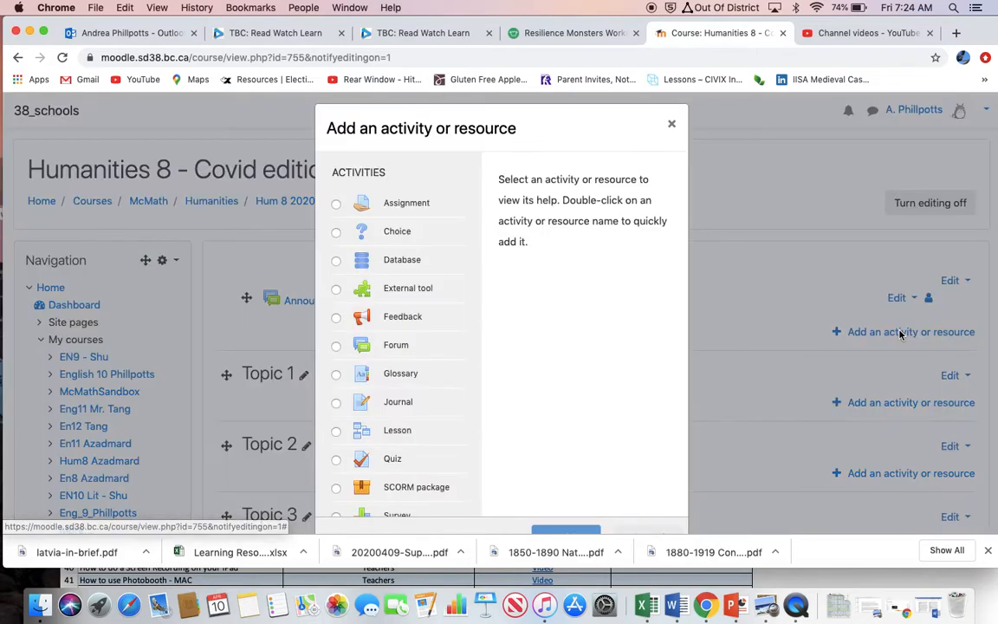
{"action": "scroll", "coordinate": [525, 320], "scroll_direction": "down", "scroll_amount": 5}
{"action": "scroll", "coordinate": [525, 320], "scroll_direction": "up", "scroll_amount": 6}
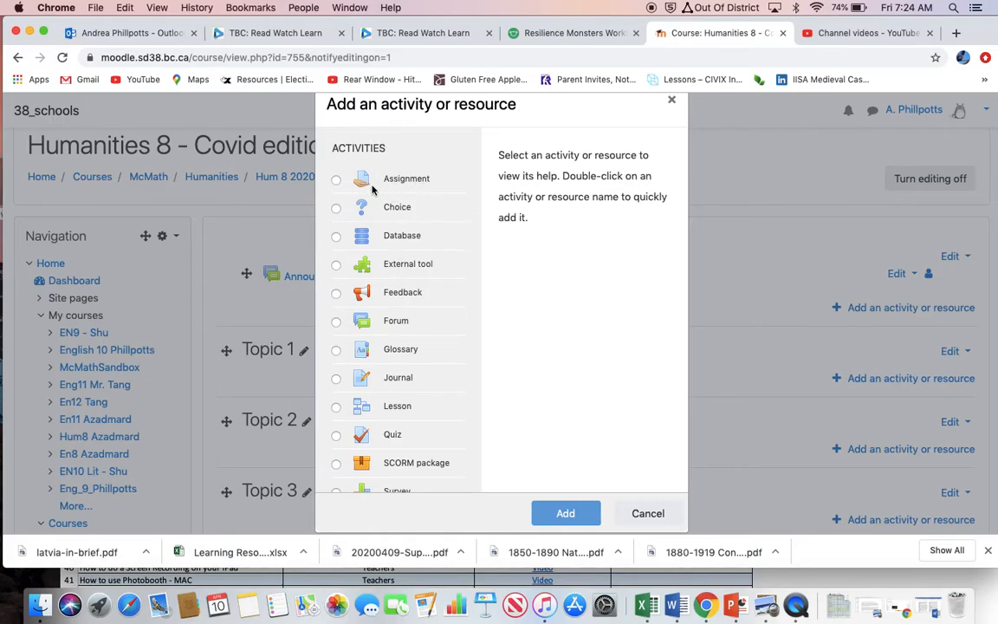
{"action": "scroll", "coordinate": [460, 267], "scroll_direction": "down", "scroll_amount": 2}
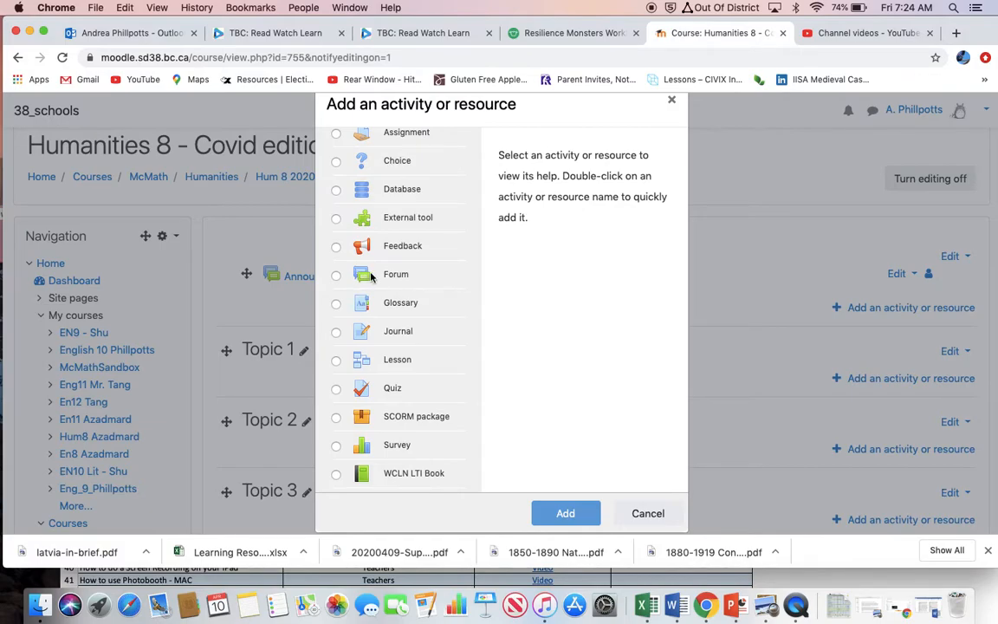
{"action": "scroll", "coordinate": [371, 276], "scroll_direction": "down", "scroll_amount": 2}
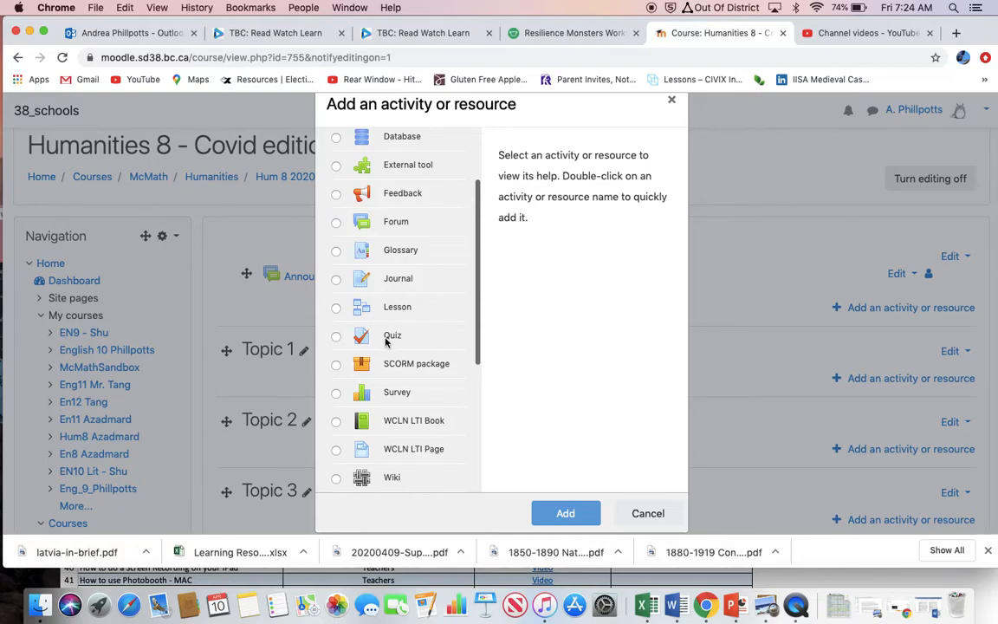
{"action": "scroll", "coordinate": [381, 341], "scroll_direction": "down", "scroll_amount": 3}
{"action": "scroll", "coordinate": [385, 340], "scroll_direction": "down", "scroll_amount": 5}
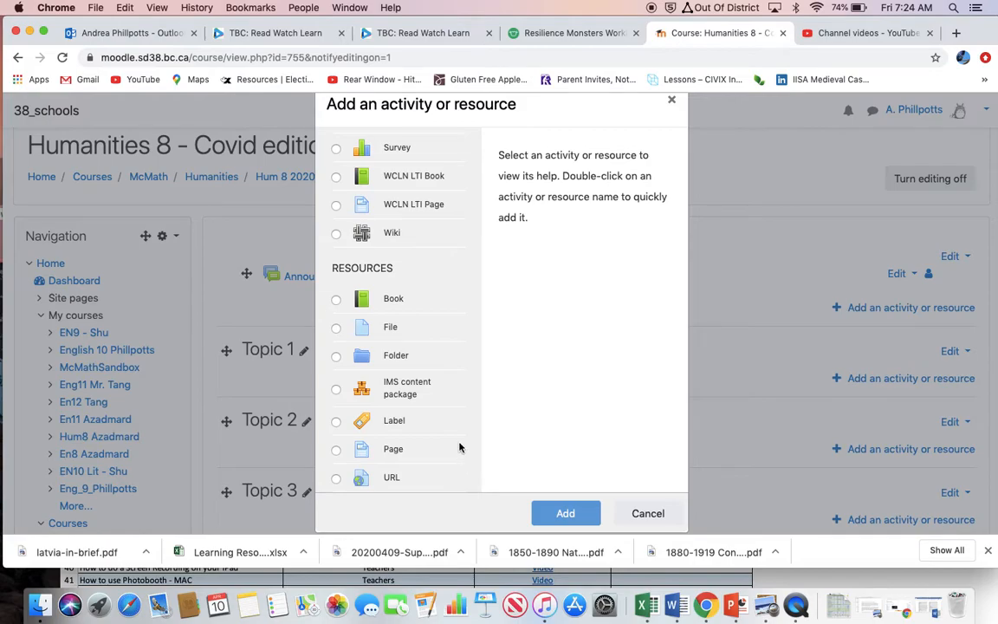
{"action": "left_click", "coordinate": [337, 422]}
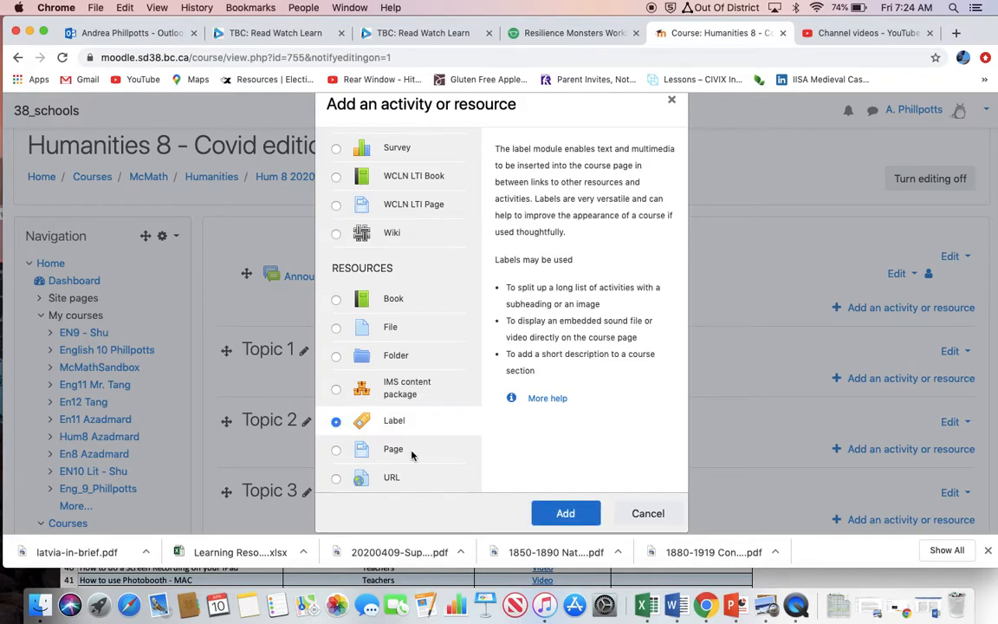
{"action": "left_click", "coordinate": [560, 515]}
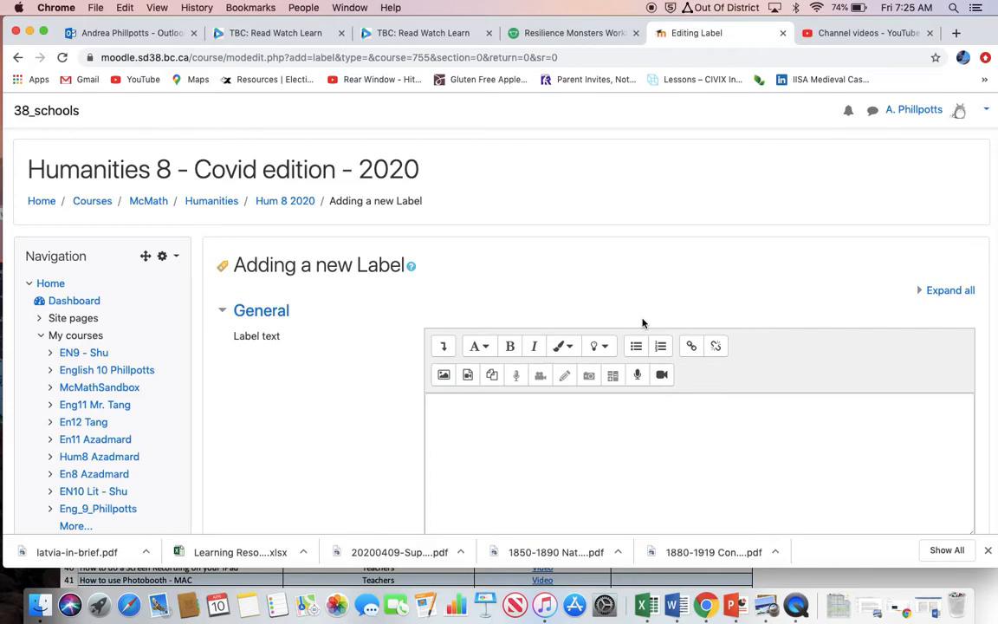
Upload the image download-1.jpg from the Desktop for insertion into the label text.
{"action": "scroll", "coordinate": [639, 274], "scroll_direction": "down", "scroll_amount": 1}
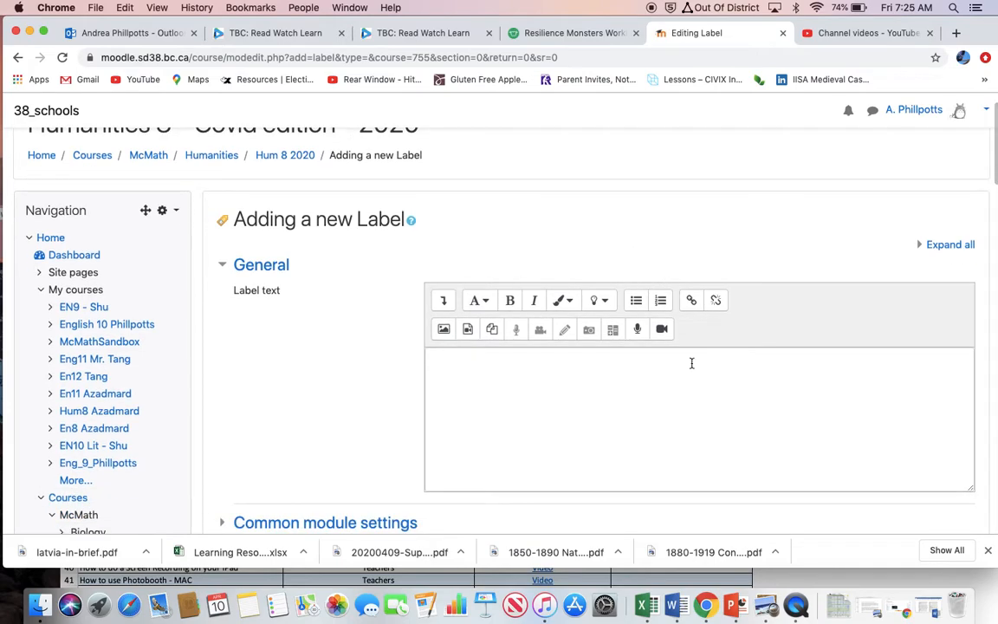
{"action": "left_click", "coordinate": [444, 329]}
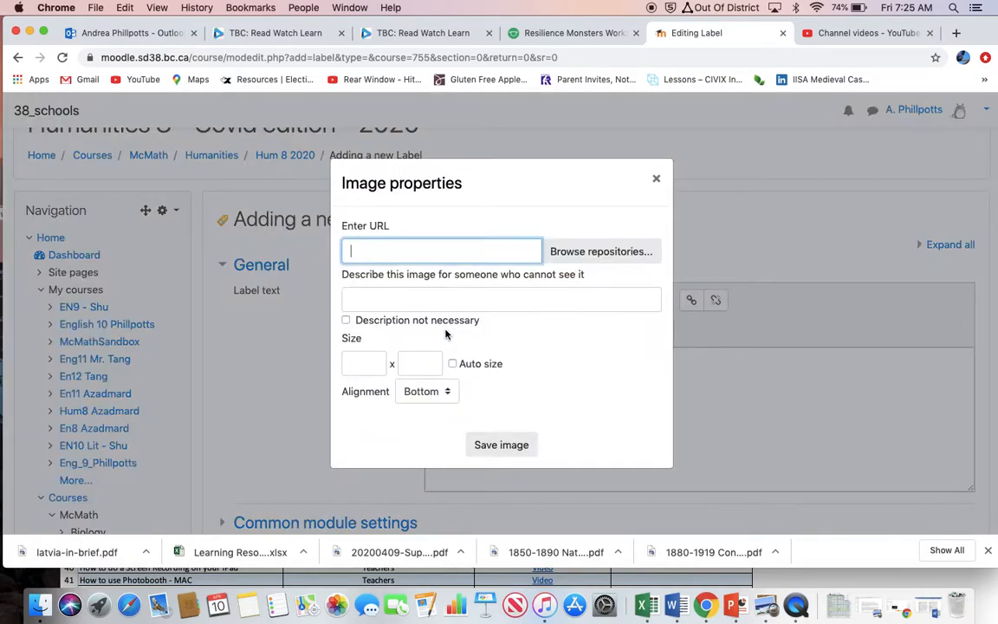
{"action": "left_click", "coordinate": [581, 256]}
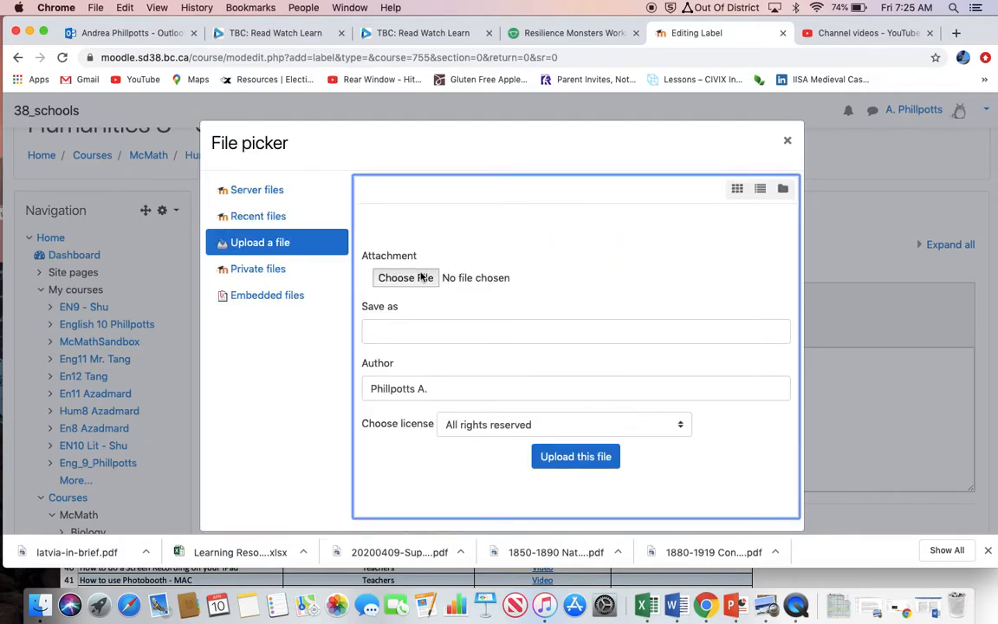
{"action": "left_click", "coordinate": [407, 278]}
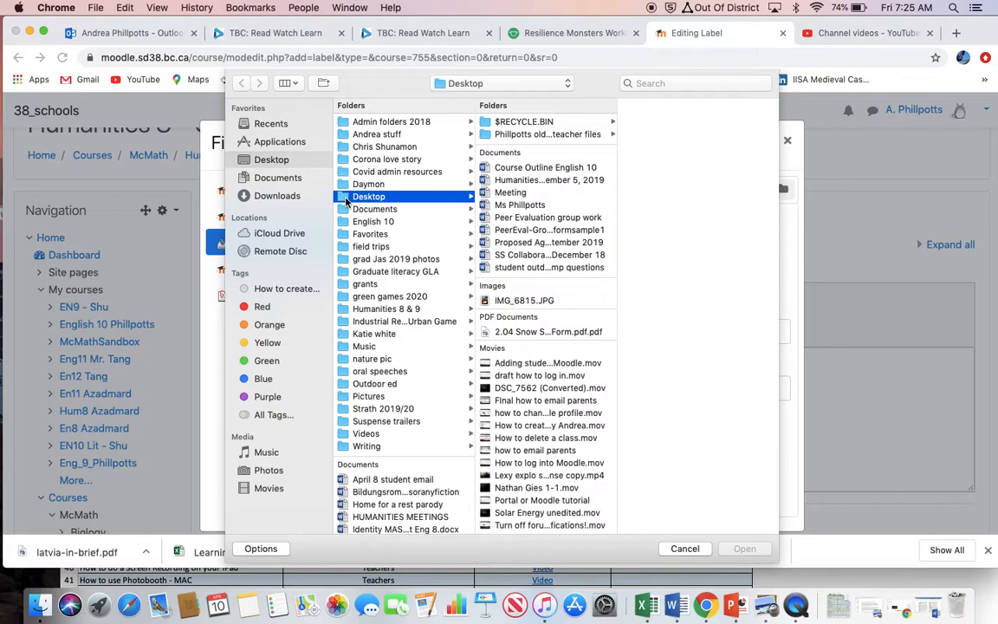
{"action": "scroll", "coordinate": [520, 334], "scroll_direction": "down", "scroll_amount": 3}
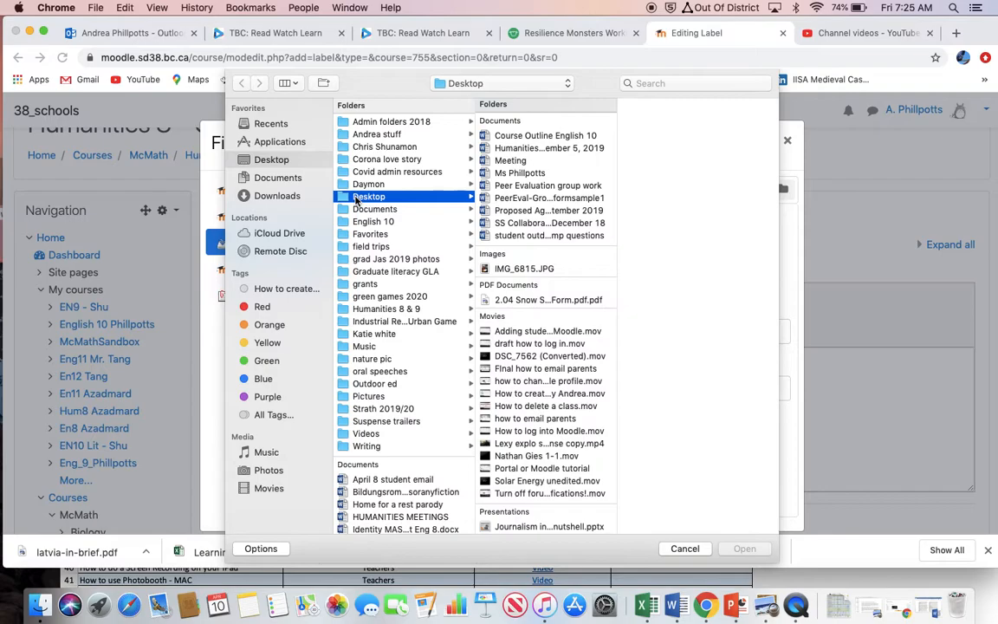
{"action": "left_click", "coordinate": [261, 160]}
{"action": "scroll", "coordinate": [462, 423], "scroll_direction": "down", "scroll_amount": 10}
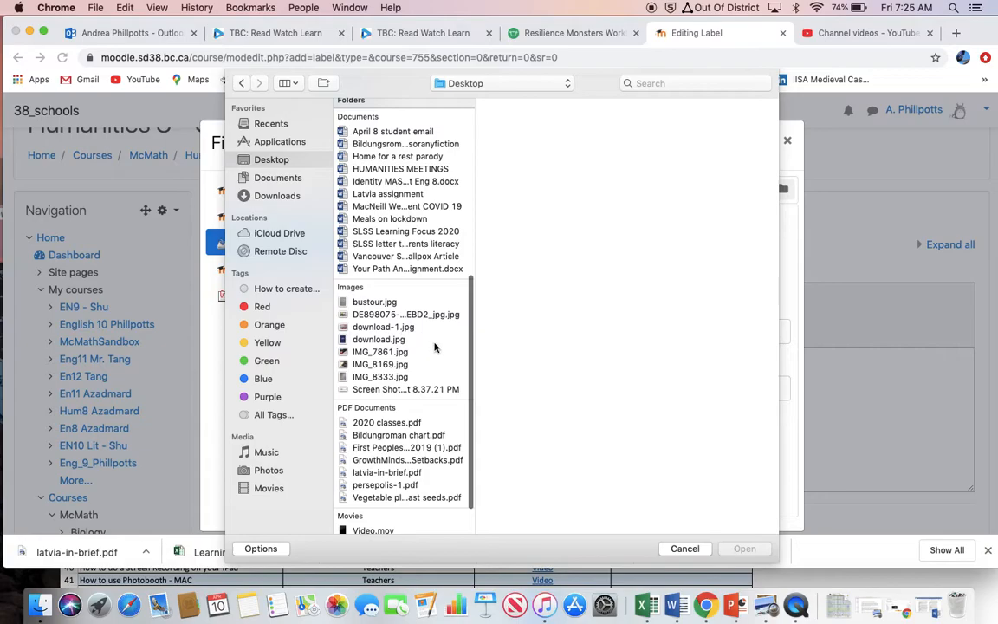
{"action": "left_click", "coordinate": [381, 326]}
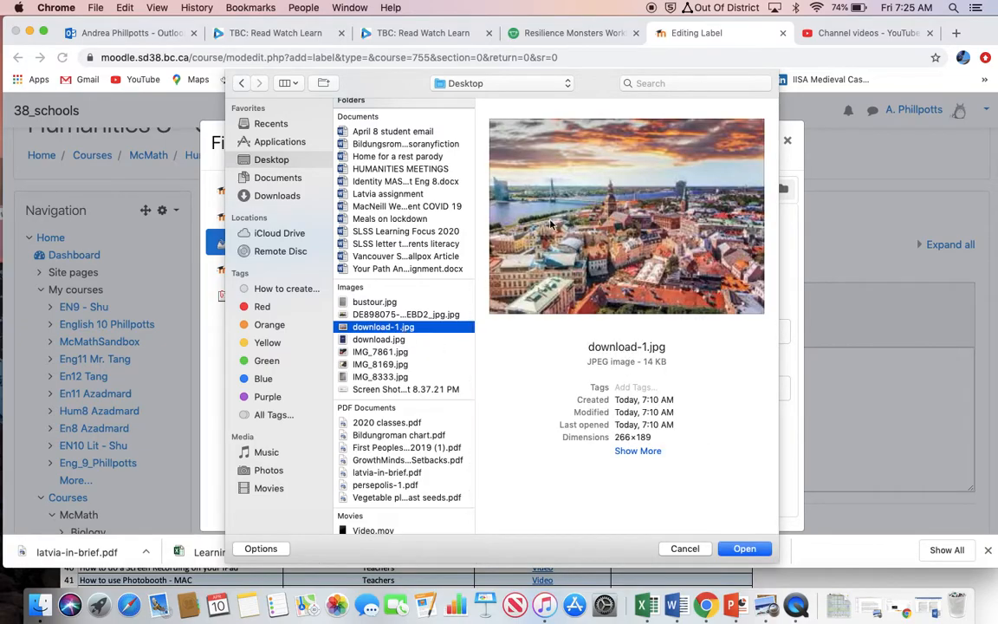
{"action": "left_click", "coordinate": [743, 549]}
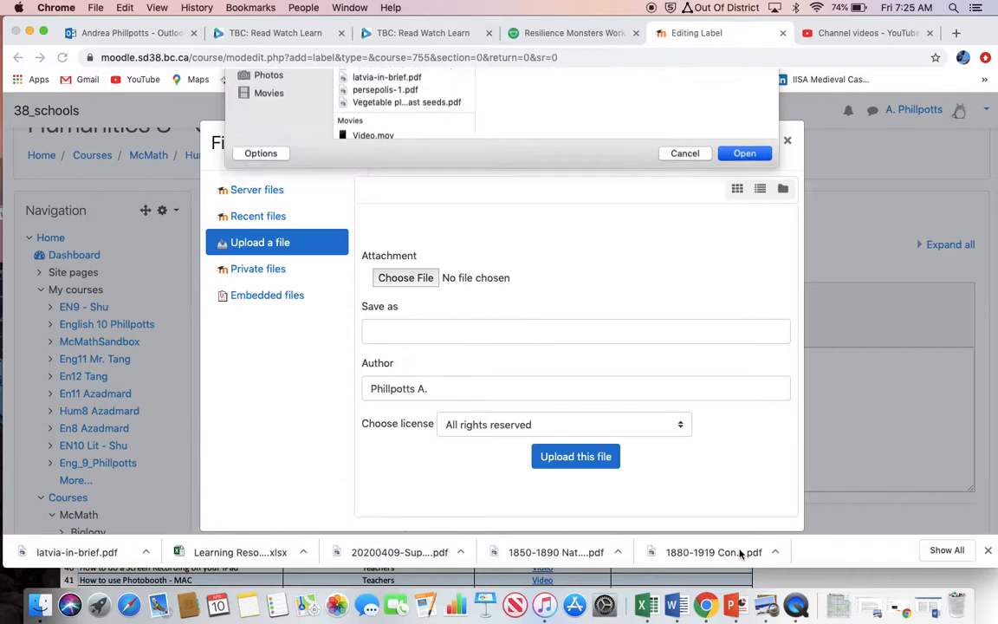
{"action": "left_click", "coordinate": [597, 457]}
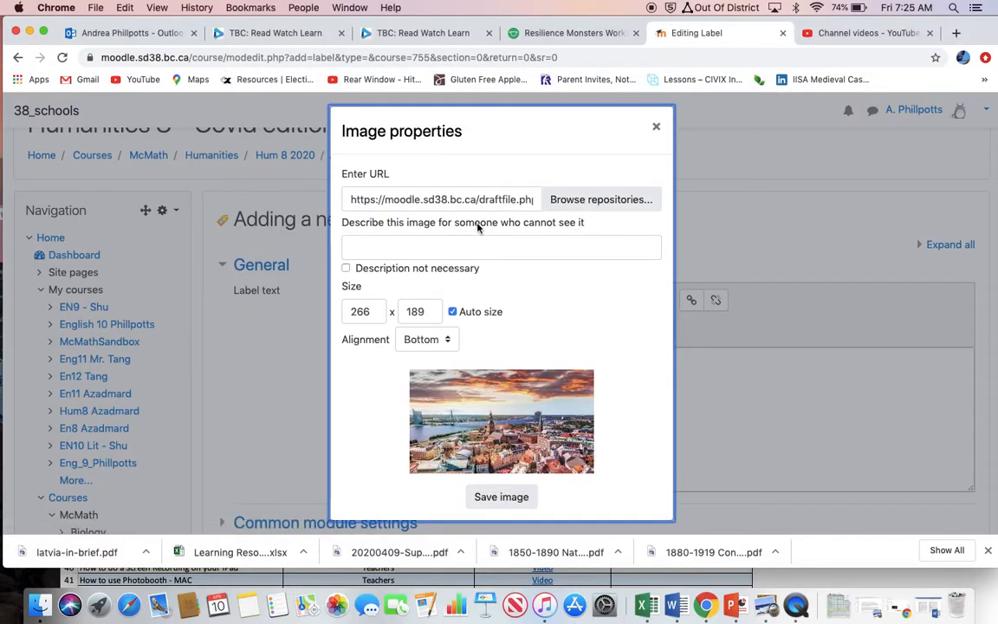
Mark the image description as not necessary, insert the image, and save the label back to the course.
{"action": "left_click", "coordinate": [346, 270]}
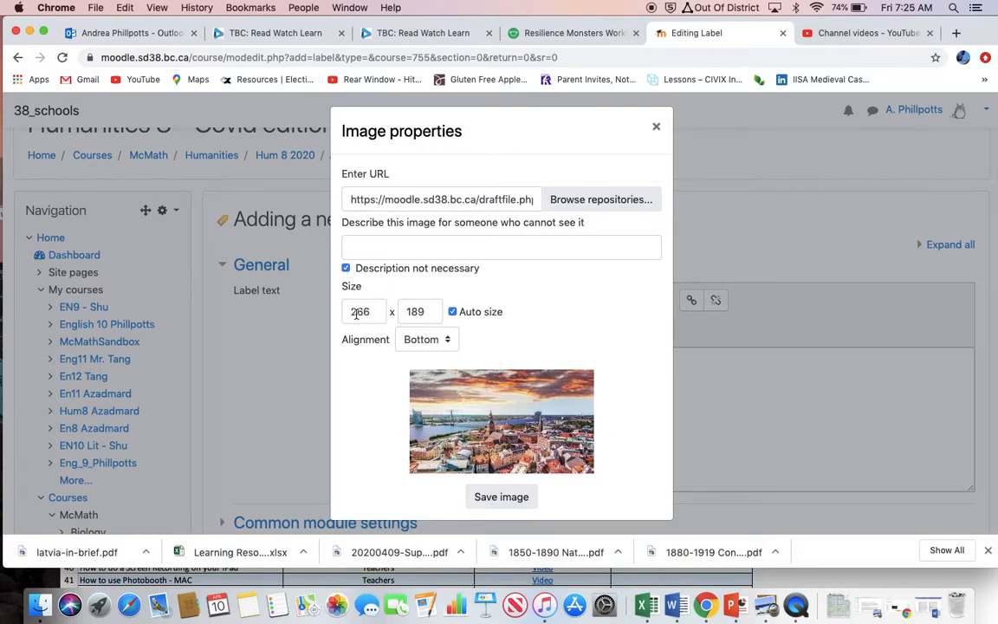
{"action": "left_click", "coordinate": [499, 497]}
{"action": "scroll", "coordinate": [497, 501], "scroll_direction": "down", "scroll_amount": 5}
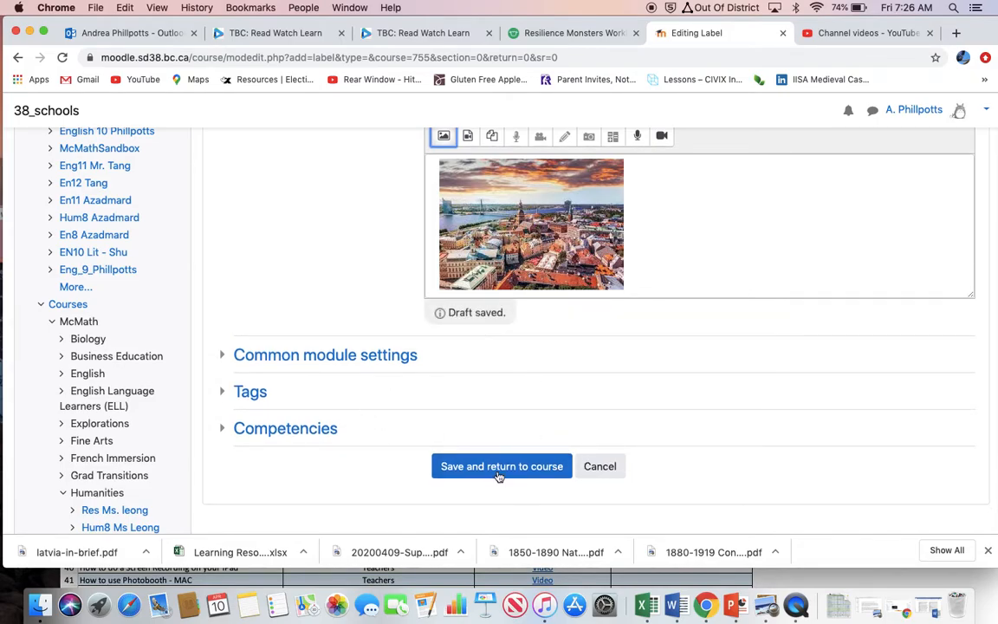
{"action": "left_click", "coordinate": [498, 470]}
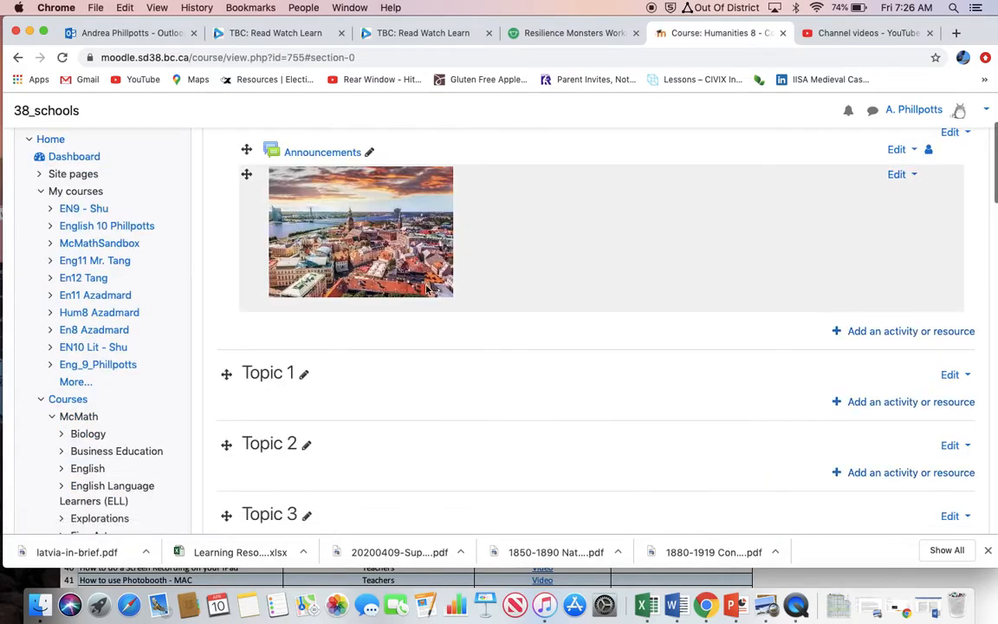
{"action": "scroll", "coordinate": [420, 282], "scroll_direction": "down", "scroll_amount": 1}
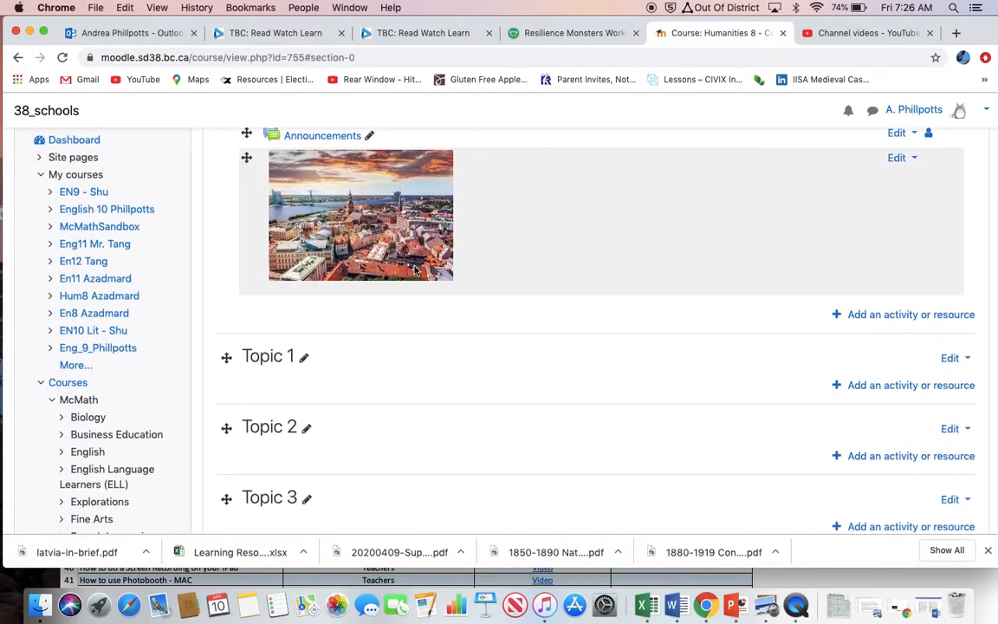
{"action": "scroll", "coordinate": [416, 272], "scroll_direction": "up", "scroll_amount": 3}
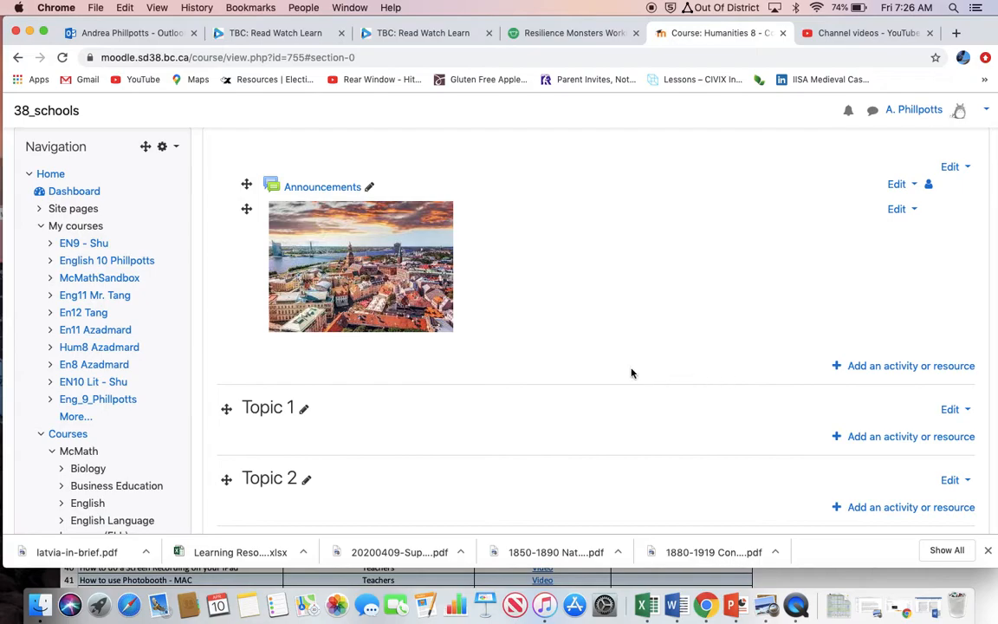
Search Google for "latvia video" in a new browser tab and open the YouTube video "Welcome to Latvia".
{"action": "left_click", "coordinate": [832, 33]}
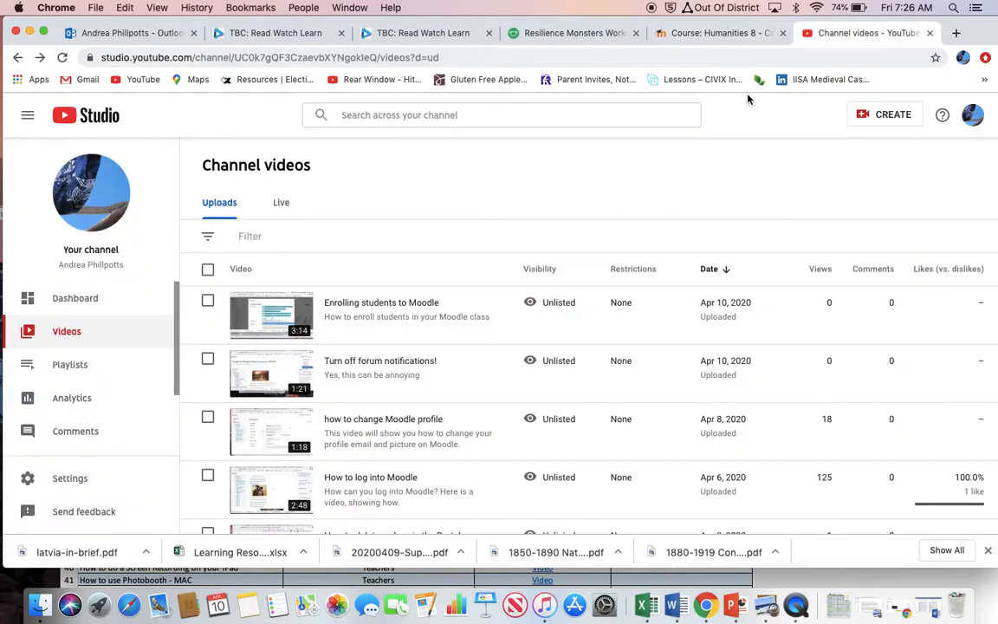
{"action": "left_click", "coordinate": [957, 33]}
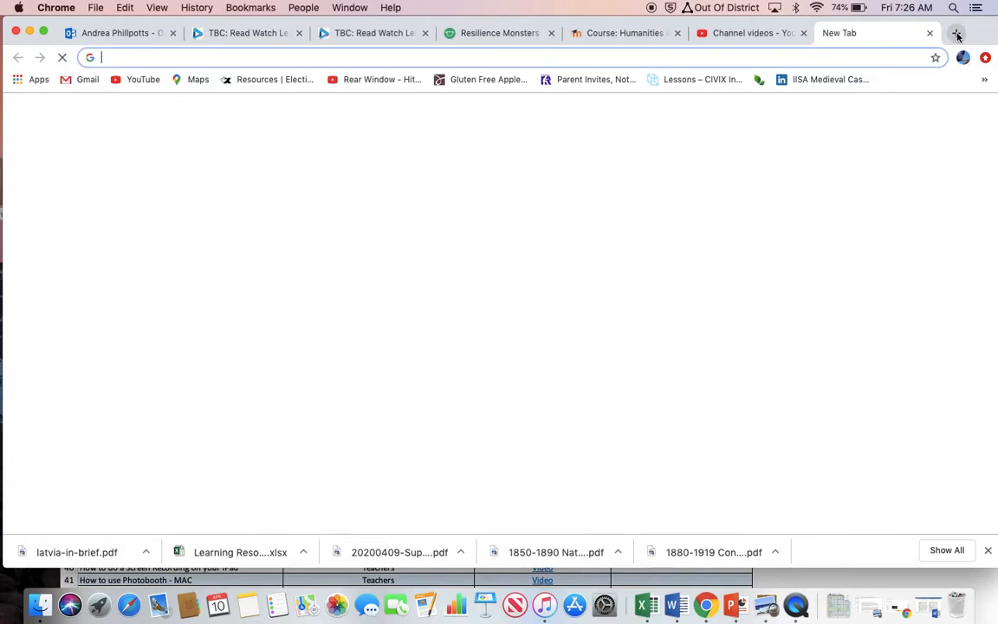
{"action": "type", "text": "latvia vide"}
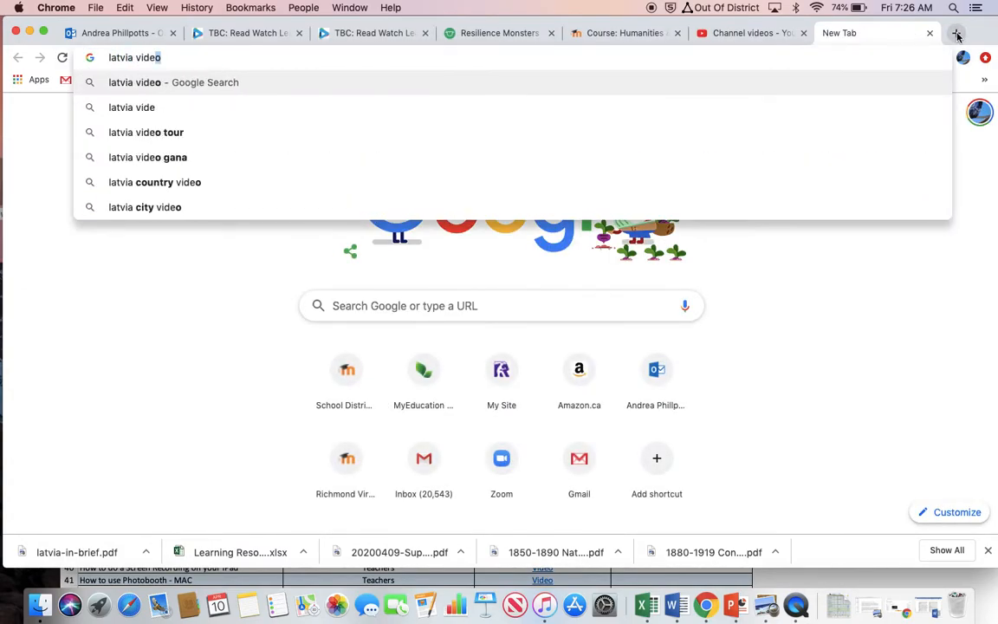
{"action": "key", "text": "Return"}
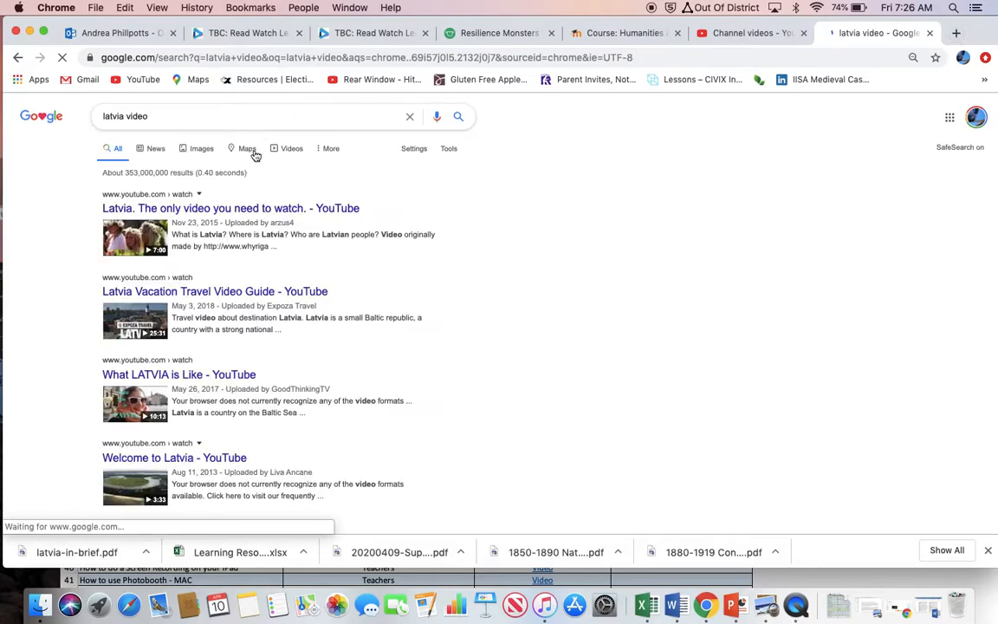
{"action": "scroll", "coordinate": [217, 286], "scroll_direction": "down", "scroll_amount": 3}
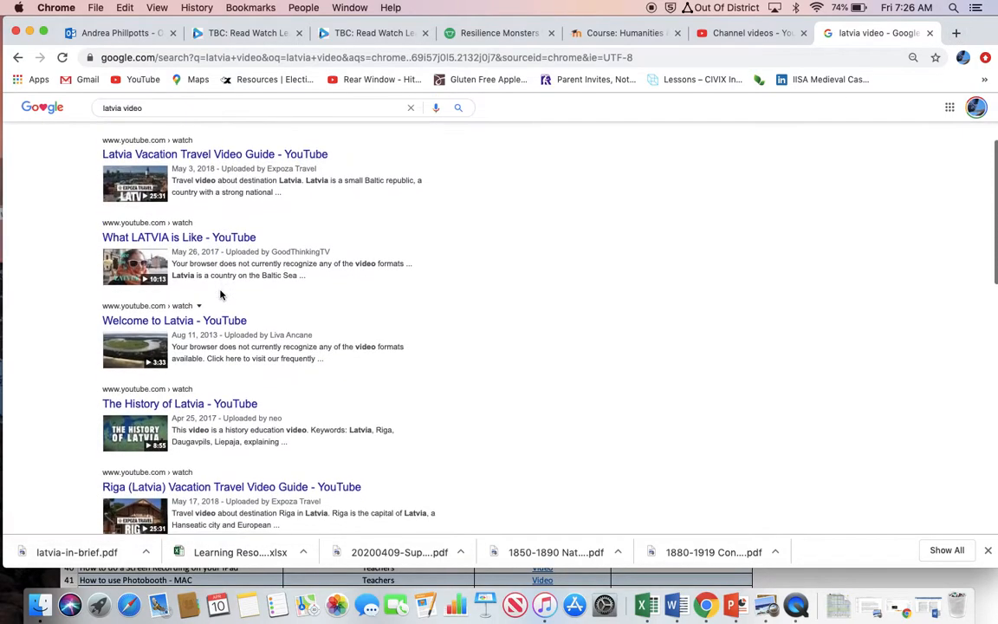
{"action": "left_click", "coordinate": [236, 338]}
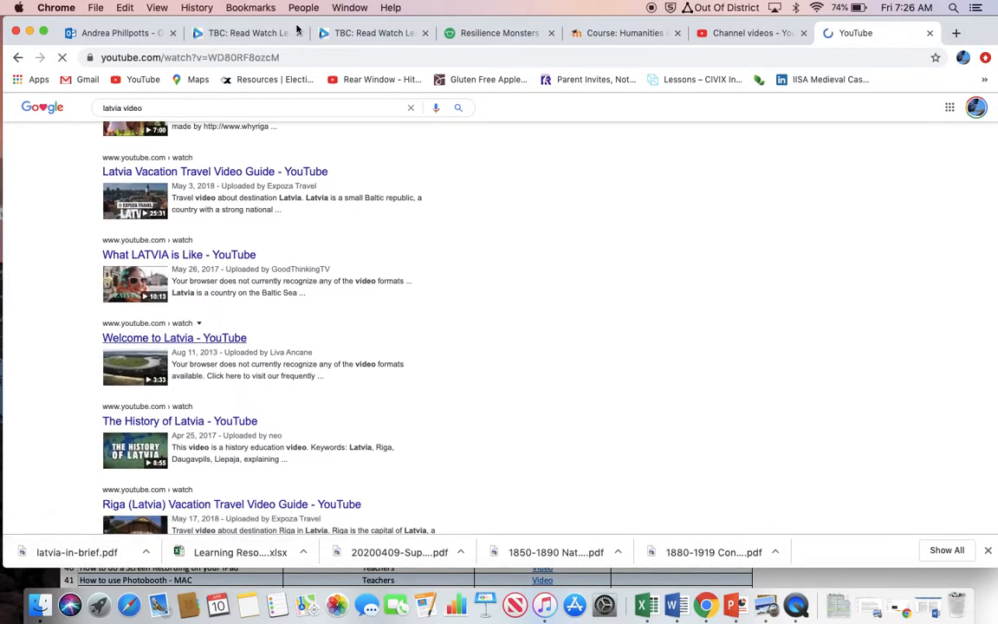
Copy the web address of the "Welcome to Latvia" video and pause its playback.
{"action": "left_click", "coordinate": [297, 56]}
{"action": "left_click", "coordinate": [125, 7]}
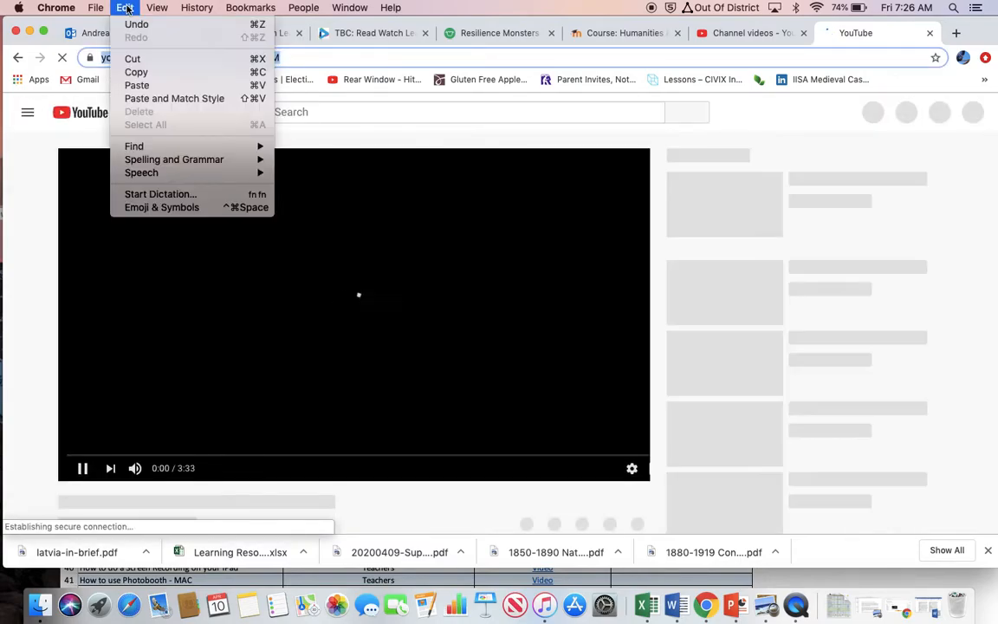
{"action": "left_click", "coordinate": [139, 72]}
{"action": "left_click", "coordinate": [82, 468]}
Return to the Humanities 8 Moodle course and start adding another Label resource below the city image.
{"action": "left_click", "coordinate": [626, 33]}
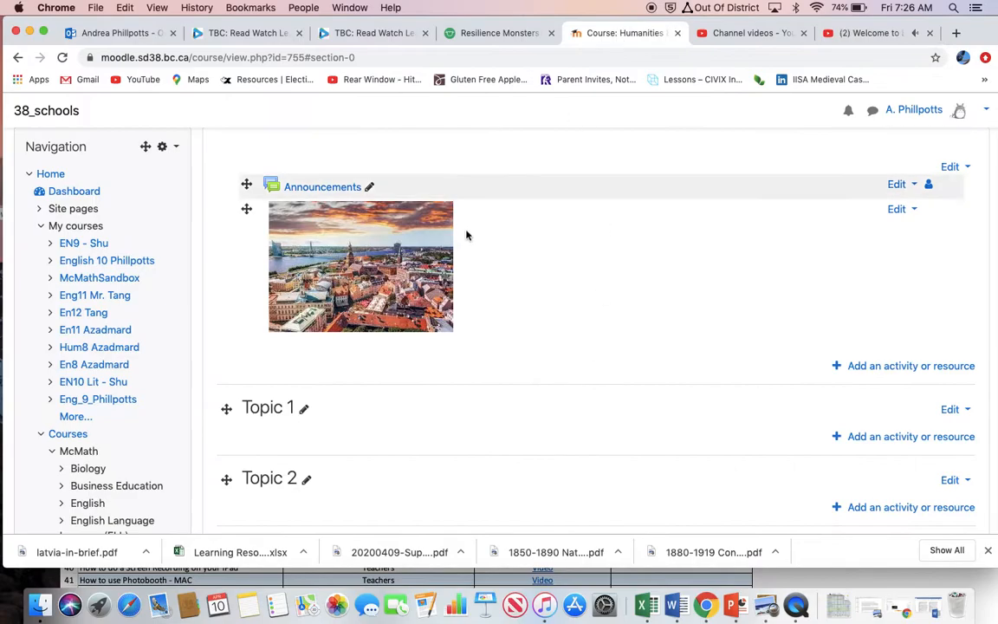
{"action": "left_click", "coordinate": [856, 367]}
{"action": "scroll", "coordinate": [538, 397], "scroll_direction": "down", "scroll_amount": 5}
{"action": "scroll", "coordinate": [538, 397], "scroll_direction": "up", "scroll_amount": 3}
{"action": "scroll", "coordinate": [440, 314], "scroll_direction": "down", "scroll_amount": 4}
{"action": "scroll", "coordinate": [440, 314], "scroll_direction": "down", "scroll_amount": 5}
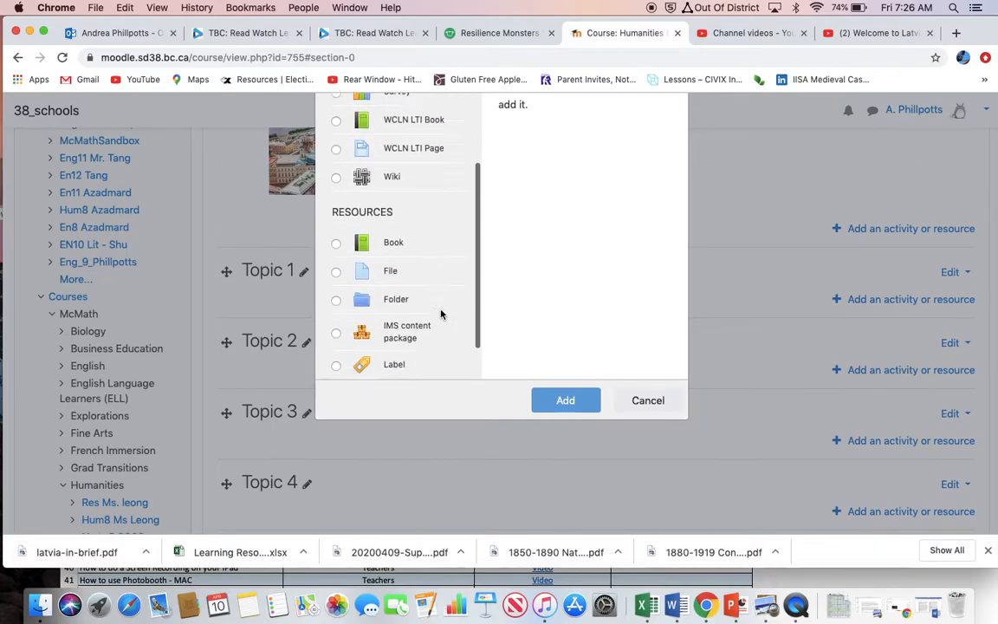
{"action": "left_click", "coordinate": [337, 266]}
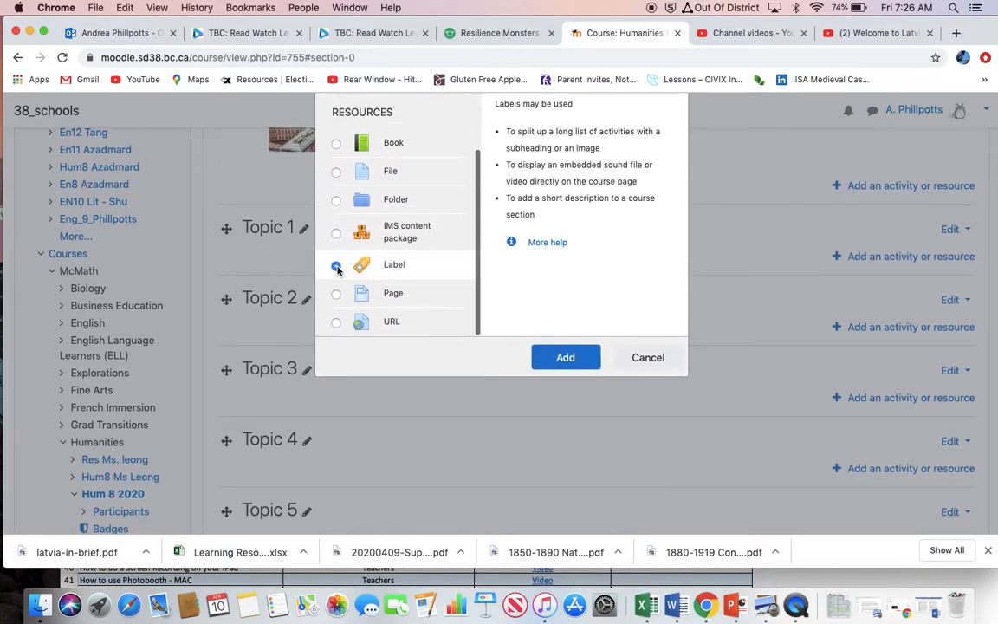
{"action": "left_click", "coordinate": [565, 358]}
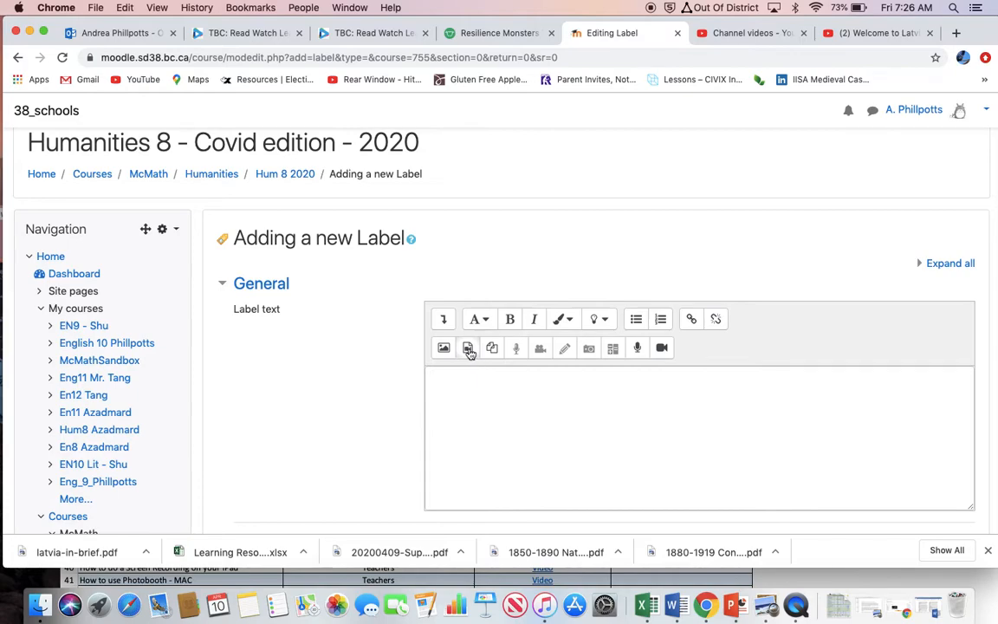
{"action": "left_click", "coordinate": [468, 348]}
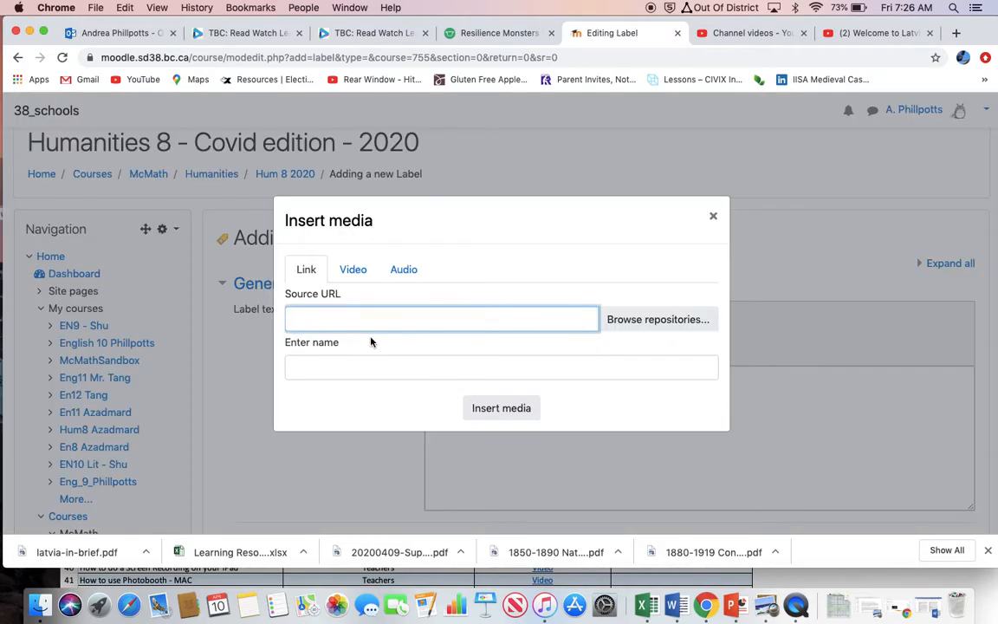
{"action": "key", "text": "super+v"}
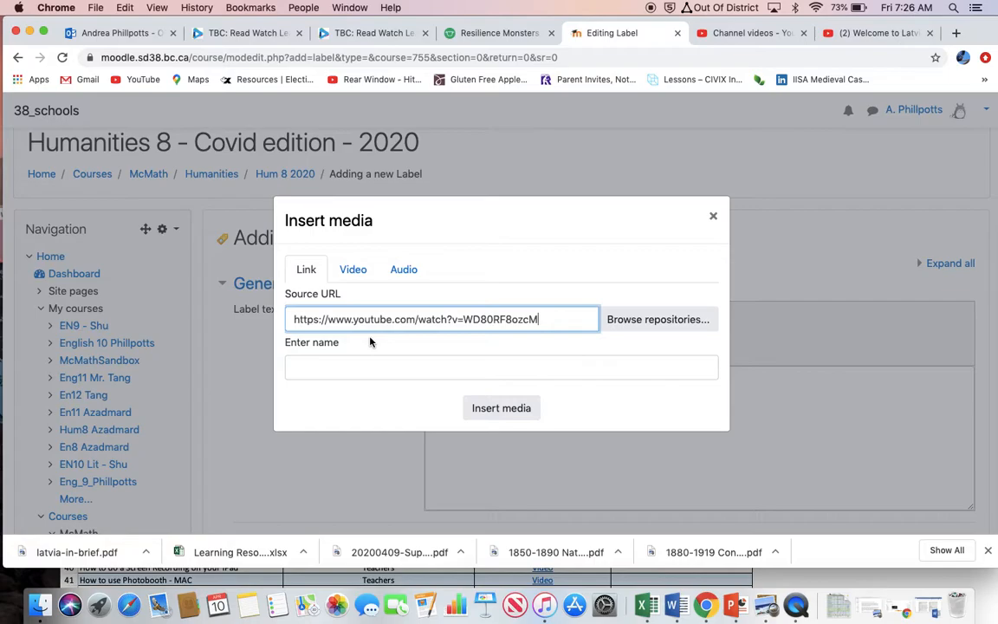
{"action": "left_click", "coordinate": [484, 411]}
{"action": "scroll", "coordinate": [484, 411], "scroll_direction": "down", "scroll_amount": 5}
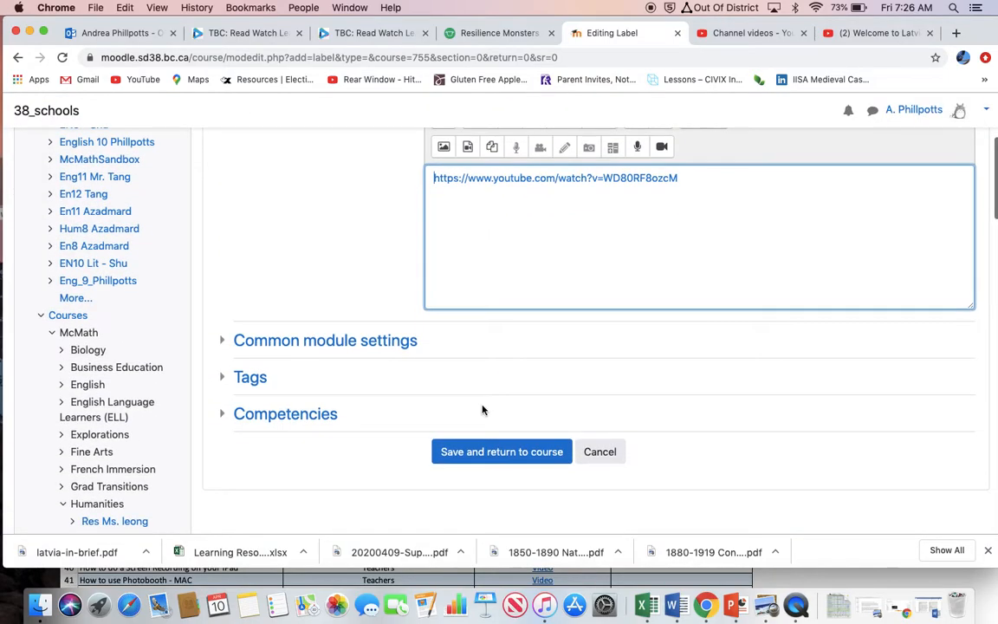
{"action": "left_click", "coordinate": [484, 451]}
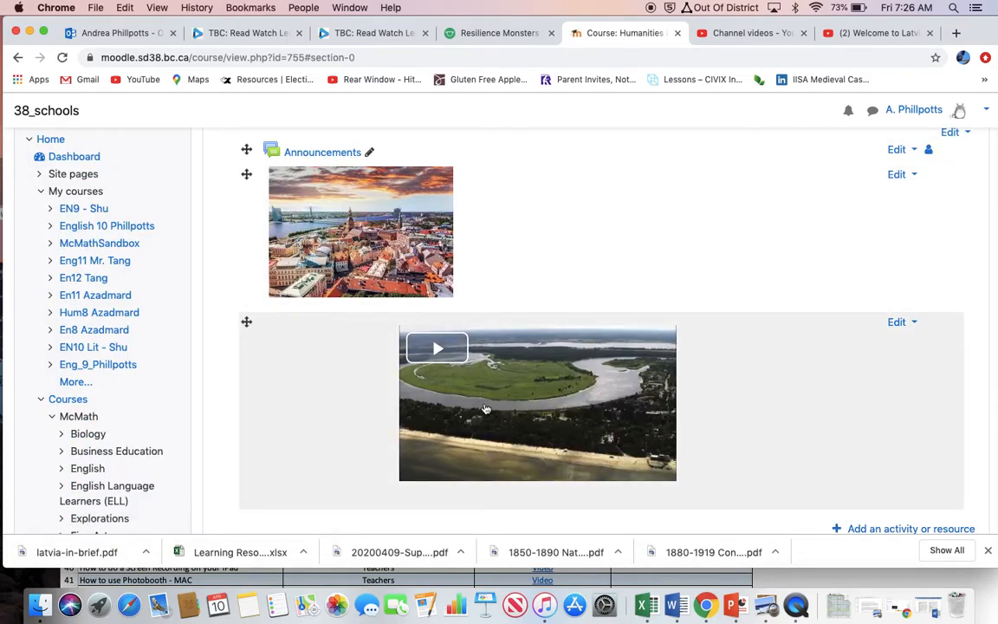
Add a File resource below the embedded video in the course's first section and name it "Latvia document".
{"action": "scroll", "coordinate": [636, 401], "scroll_direction": "down", "scroll_amount": 1}
{"action": "scroll", "coordinate": [636, 402], "scroll_direction": "up", "scroll_amount": 1}
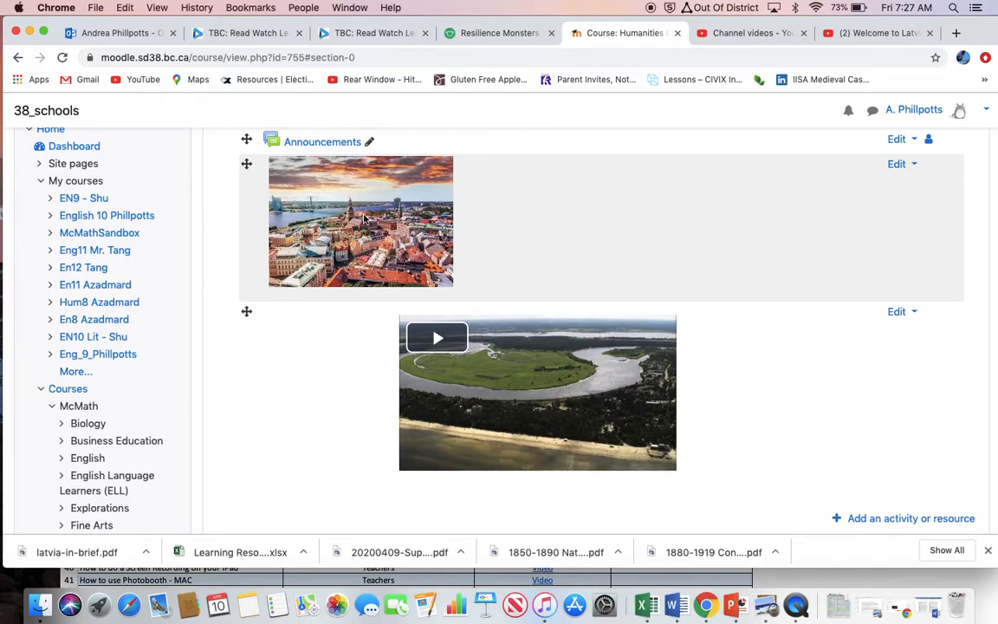
{"action": "scroll", "coordinate": [364, 219], "scroll_direction": "up", "scroll_amount": 5}
{"action": "scroll", "coordinate": [364, 219], "scroll_direction": "down", "scroll_amount": 4}
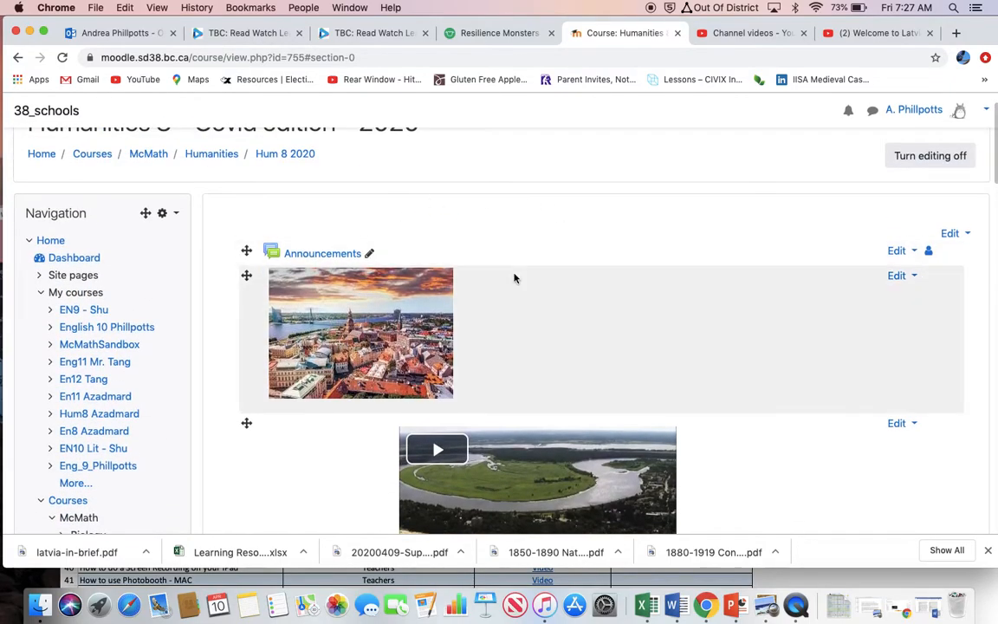
{"action": "scroll", "coordinate": [515, 279], "scroll_direction": "down", "scroll_amount": 5}
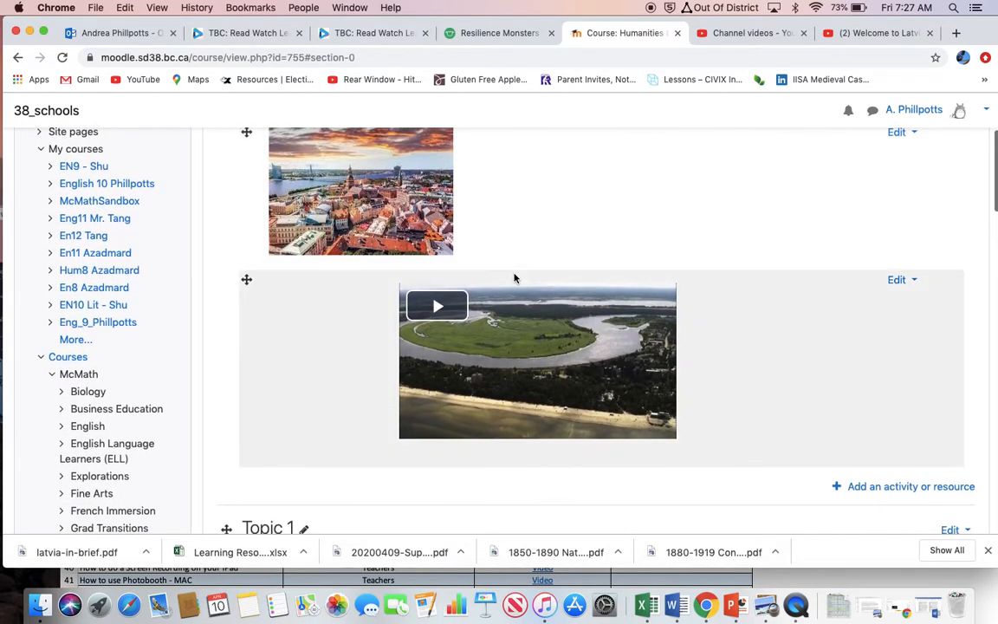
{"action": "scroll", "coordinate": [675, 475], "scroll_direction": "down", "scroll_amount": 2}
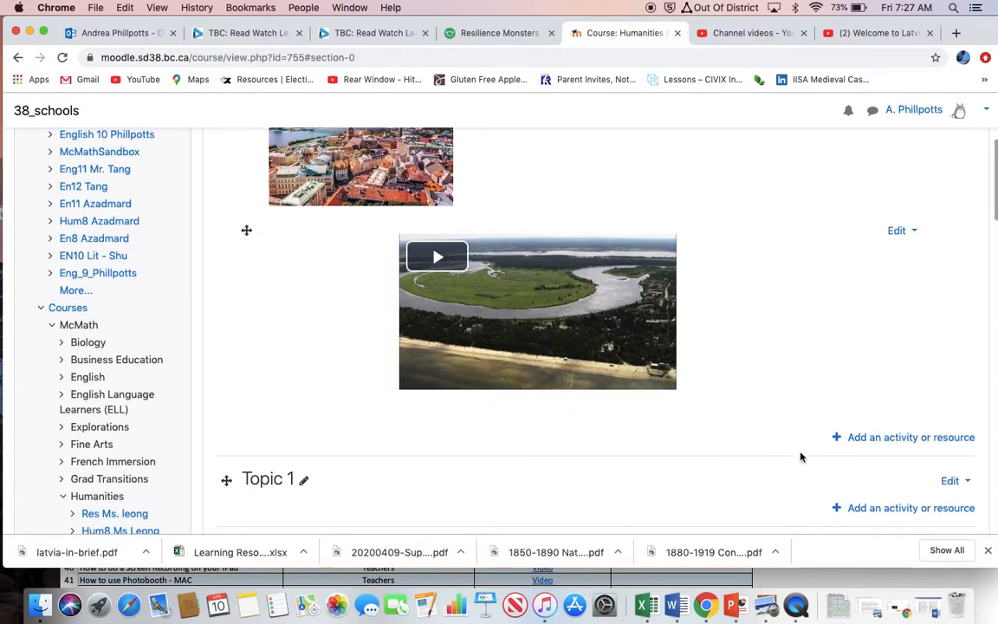
{"action": "left_click", "coordinate": [858, 438]}
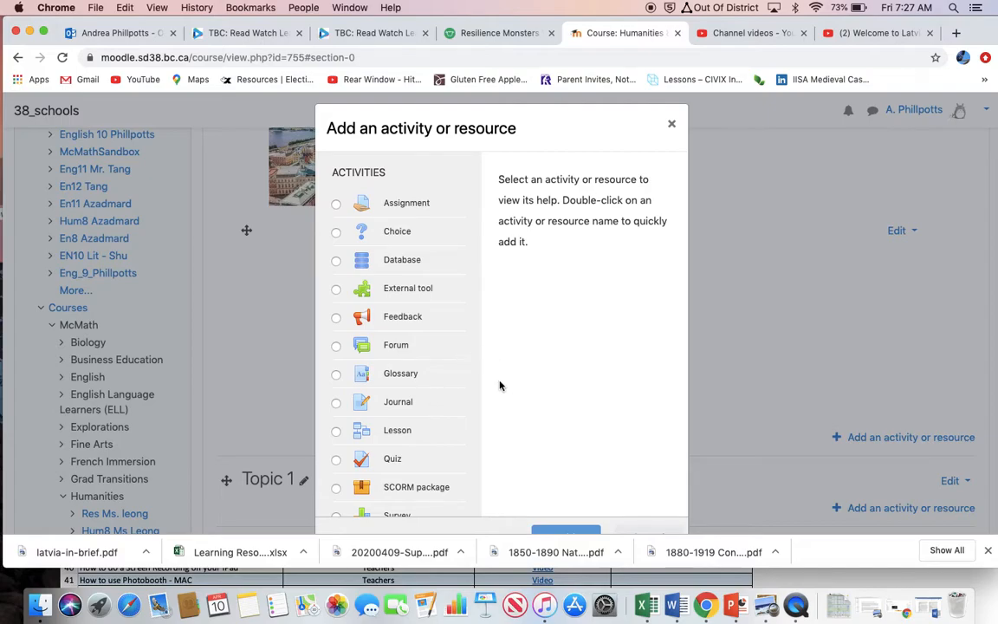
{"action": "scroll", "coordinate": [456, 408], "scroll_direction": "down", "scroll_amount": 5}
{"action": "scroll", "coordinate": [456, 408], "scroll_direction": "up", "scroll_amount": 5}
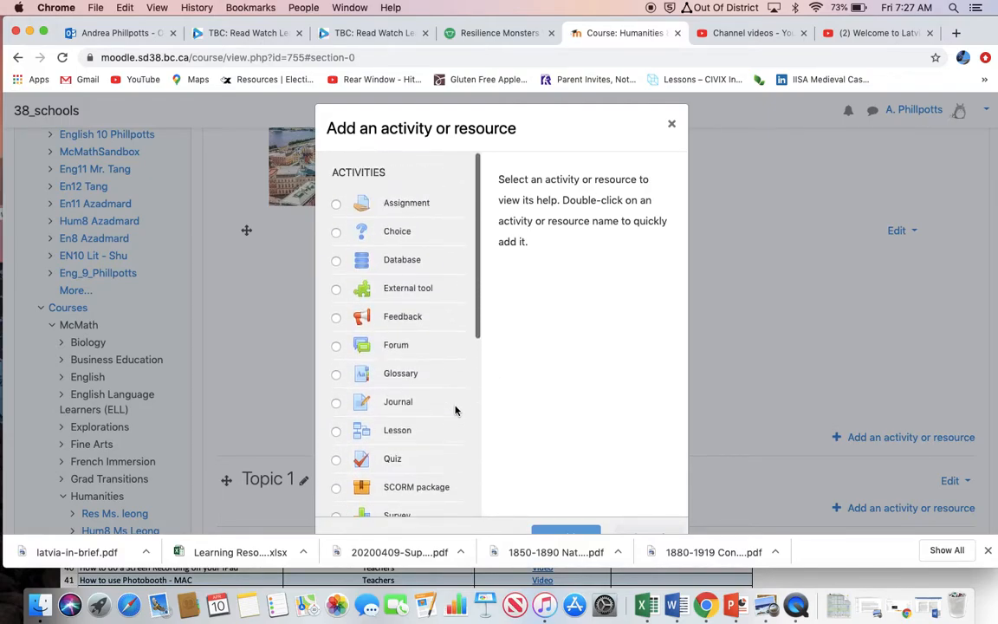
{"action": "scroll", "coordinate": [456, 411], "scroll_direction": "down", "scroll_amount": 1}
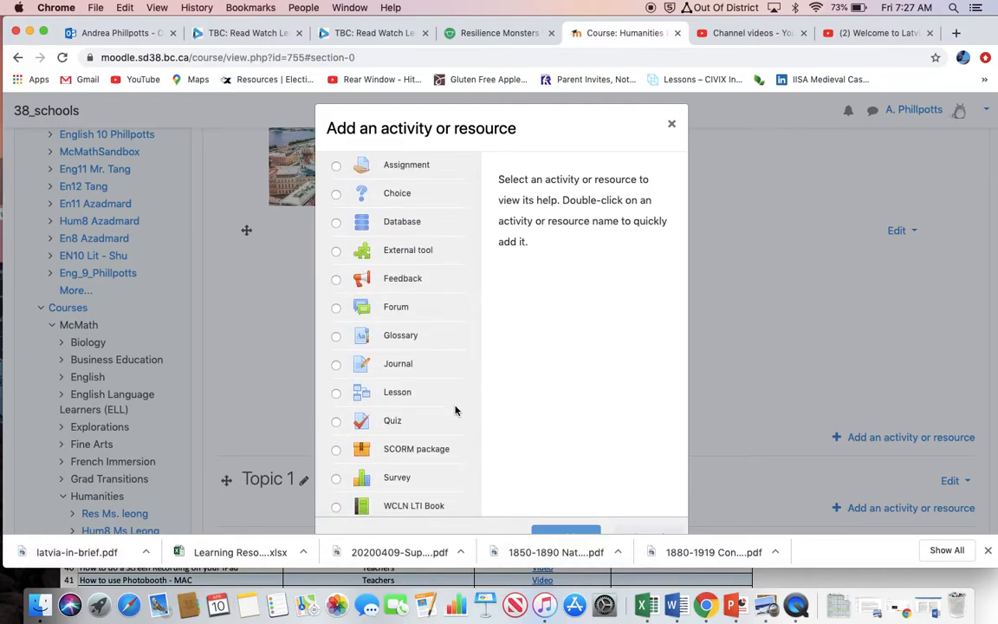
{"action": "scroll", "coordinate": [456, 411], "scroll_direction": "up", "scroll_amount": 1}
{"action": "scroll", "coordinate": [457, 411], "scroll_direction": "down", "scroll_amount": 4}
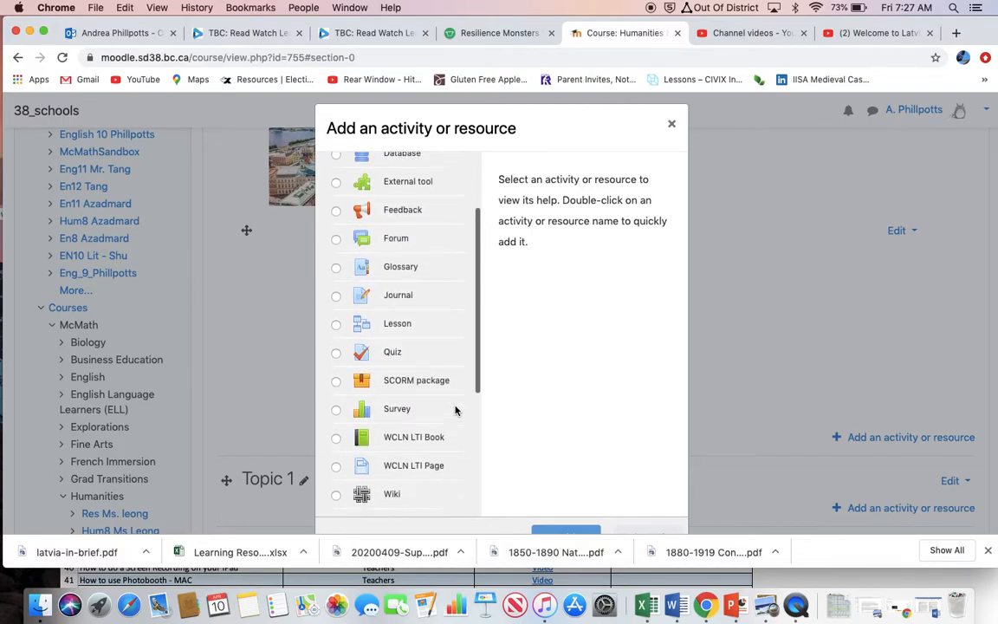
{"action": "scroll", "coordinate": [457, 411], "scroll_direction": "down", "scroll_amount": 5}
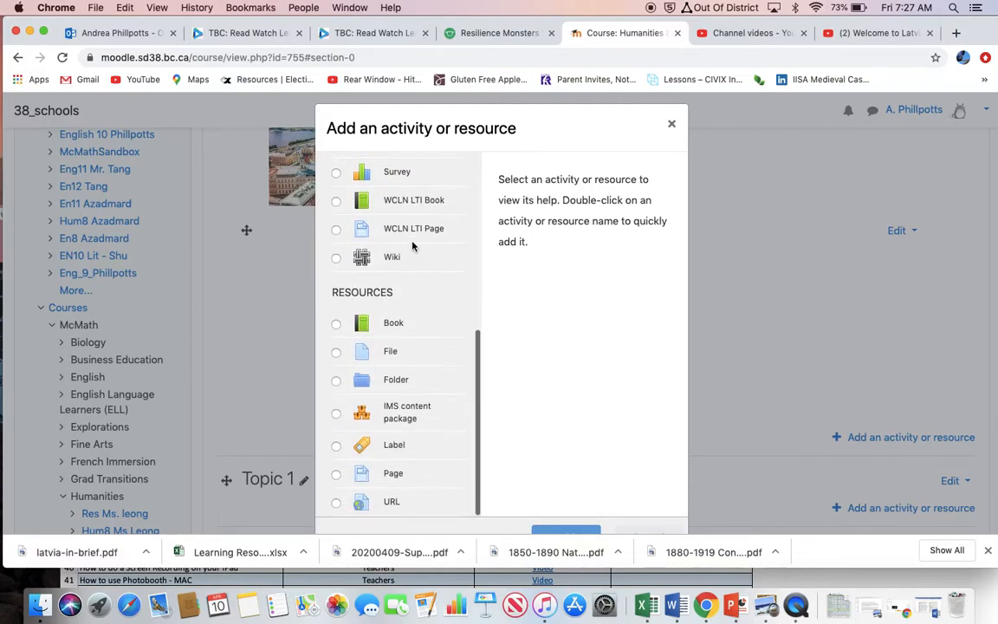
{"action": "scroll", "coordinate": [468, 405], "scroll_direction": "down", "scroll_amount": 2}
{"action": "left_click", "coordinate": [337, 286]}
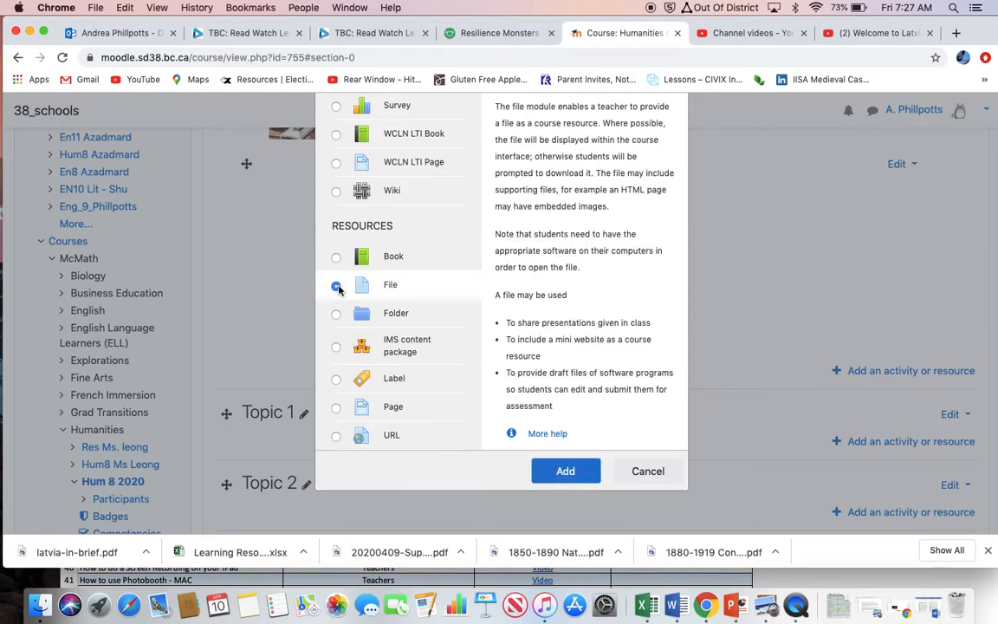
{"action": "left_click", "coordinate": [563, 471]}
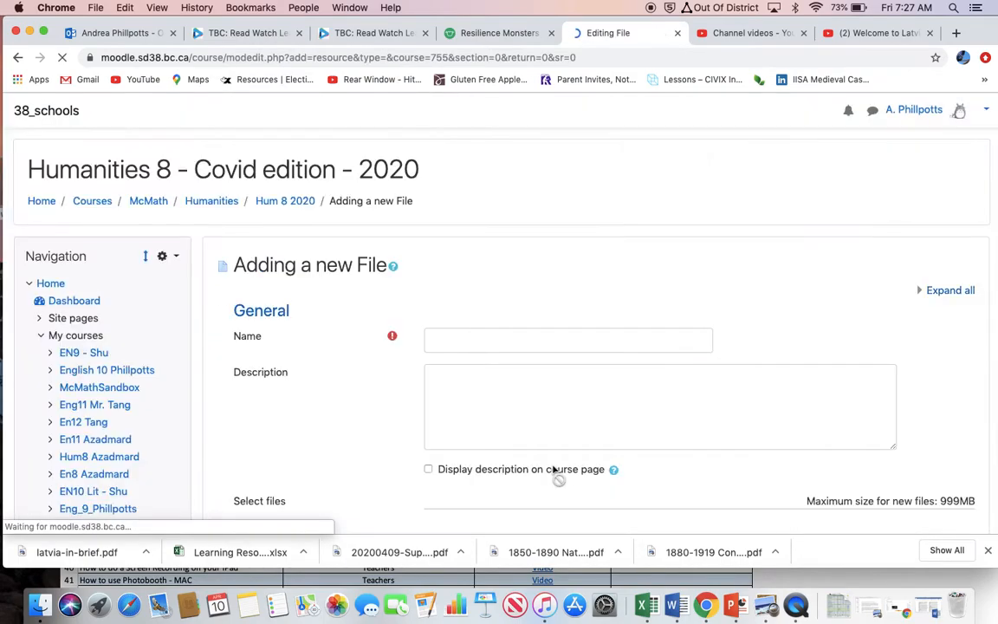
{"action": "left_click", "coordinate": [493, 342]}
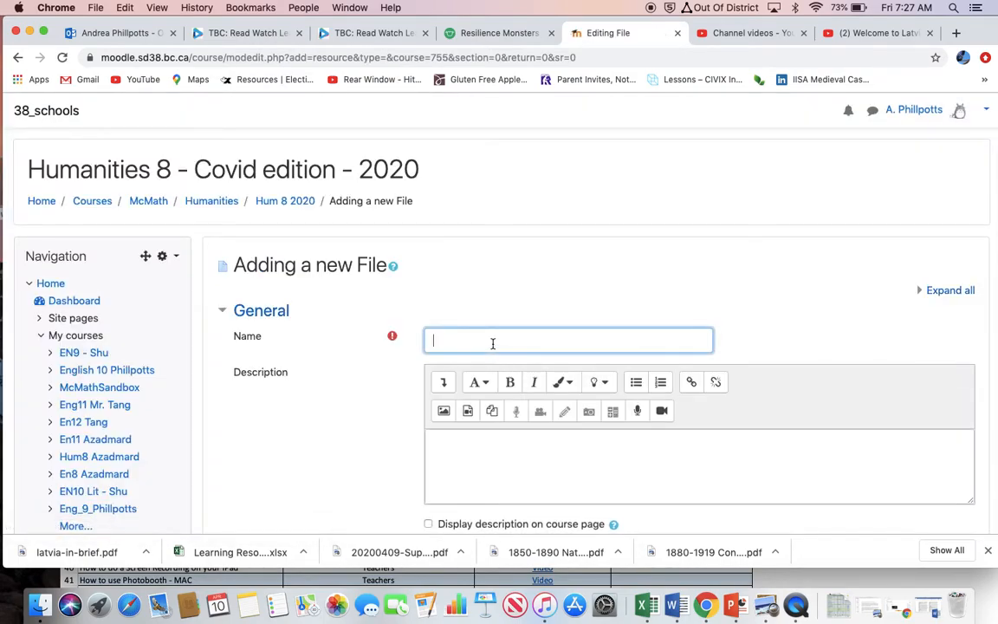
{"action": "type", "text": "Latvia"}
Upload "Latvia assignment" from the Desktop as the resource's file and save it back to the course.
{"action": "scroll", "coordinate": [382, 330], "scroll_direction": "down", "scroll_amount": 5}
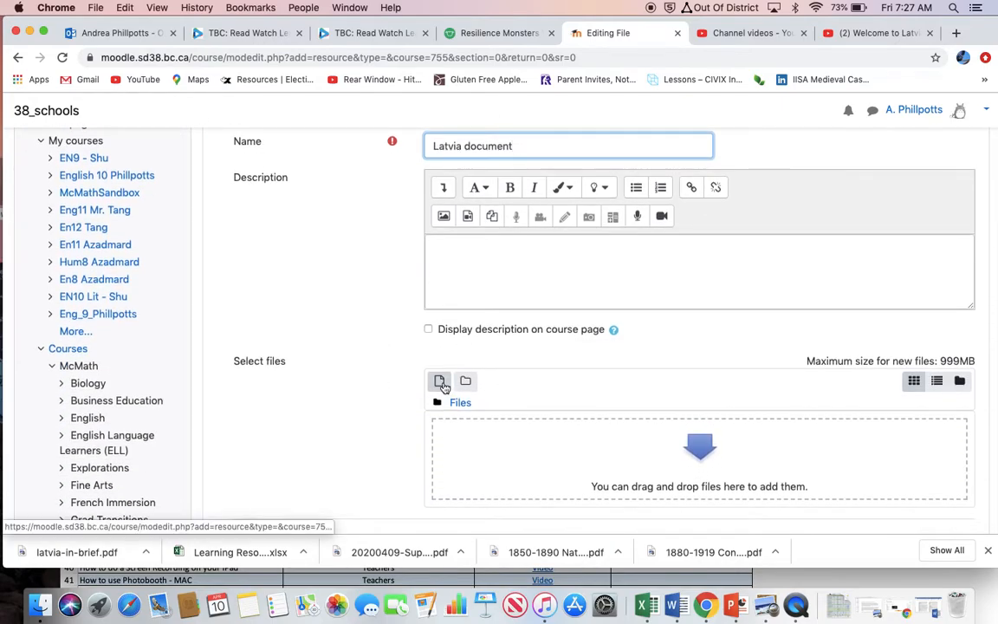
{"action": "left_click", "coordinate": [439, 381]}
{"action": "left_click", "coordinate": [404, 279]}
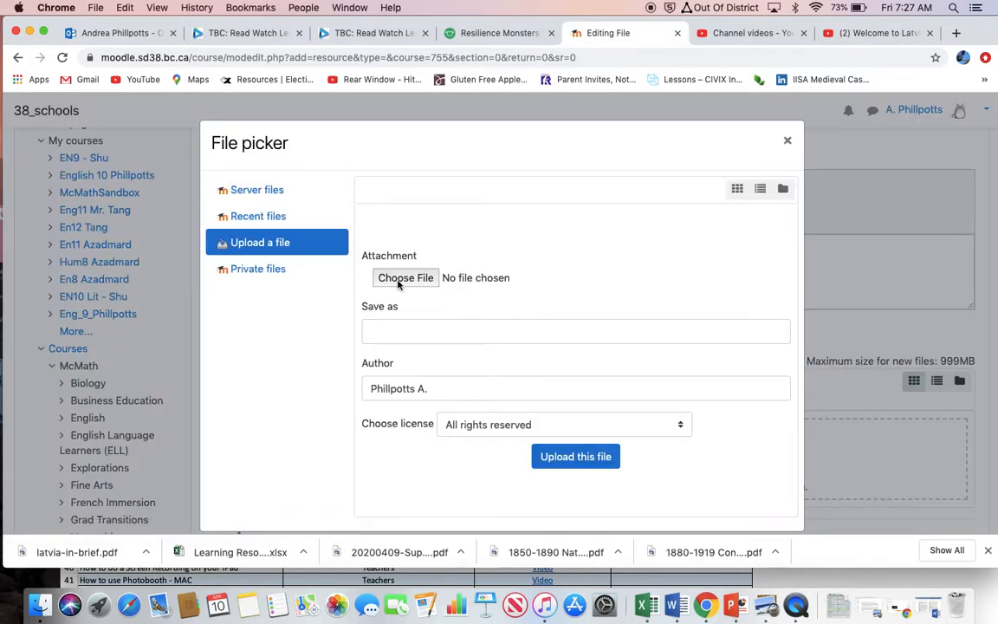
{"action": "scroll", "coordinate": [390, 382], "scroll_direction": "down", "scroll_amount": 5}
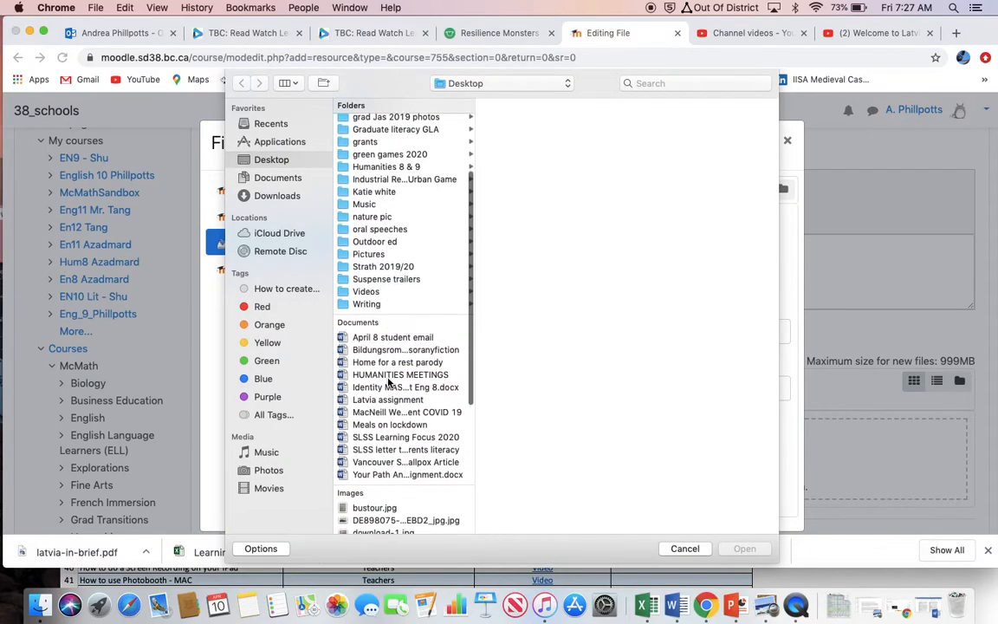
{"action": "left_click", "coordinate": [398, 359]}
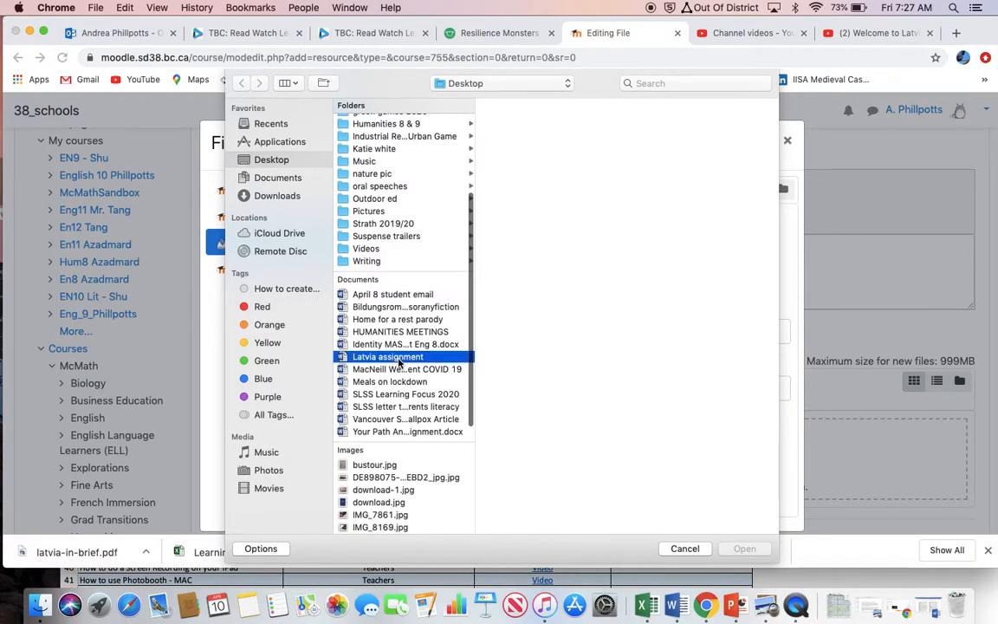
{"action": "left_click", "coordinate": [747, 549]}
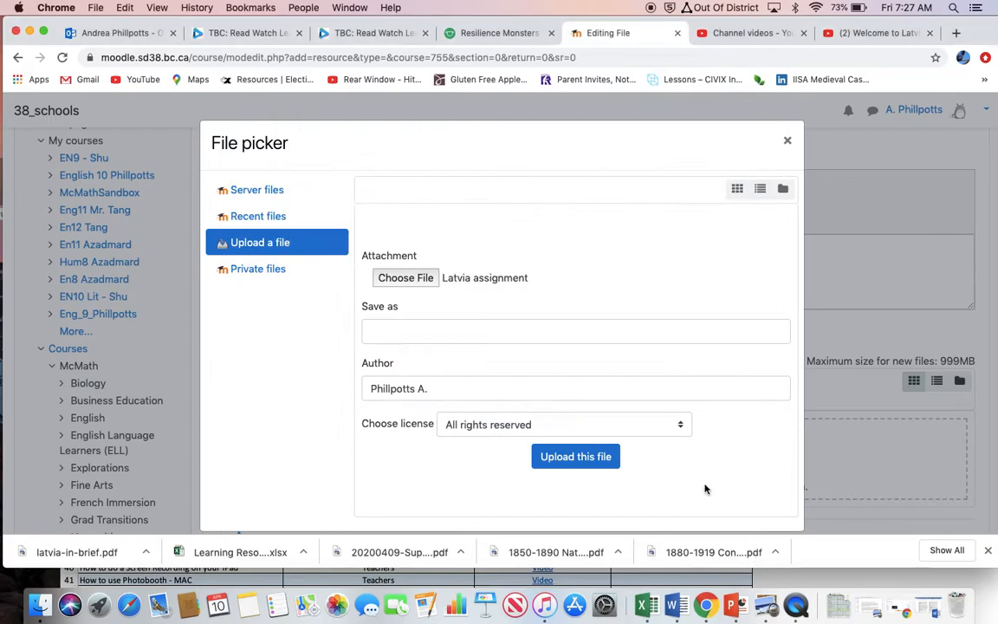
{"action": "left_click", "coordinate": [596, 456]}
{"action": "scroll", "coordinate": [598, 456], "scroll_direction": "down", "scroll_amount": 7}
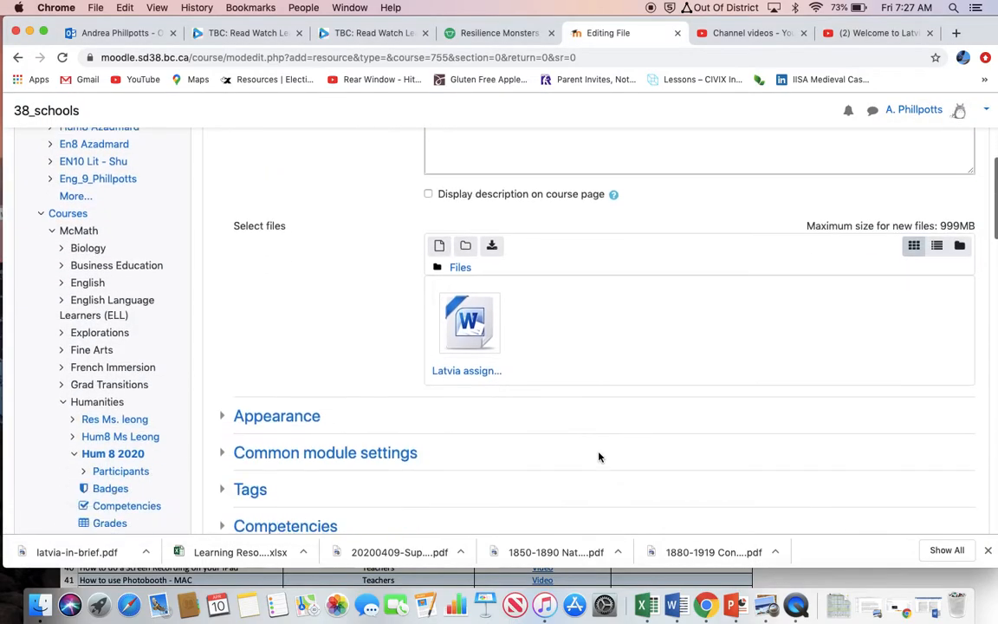
{"action": "left_click", "coordinate": [511, 407]}
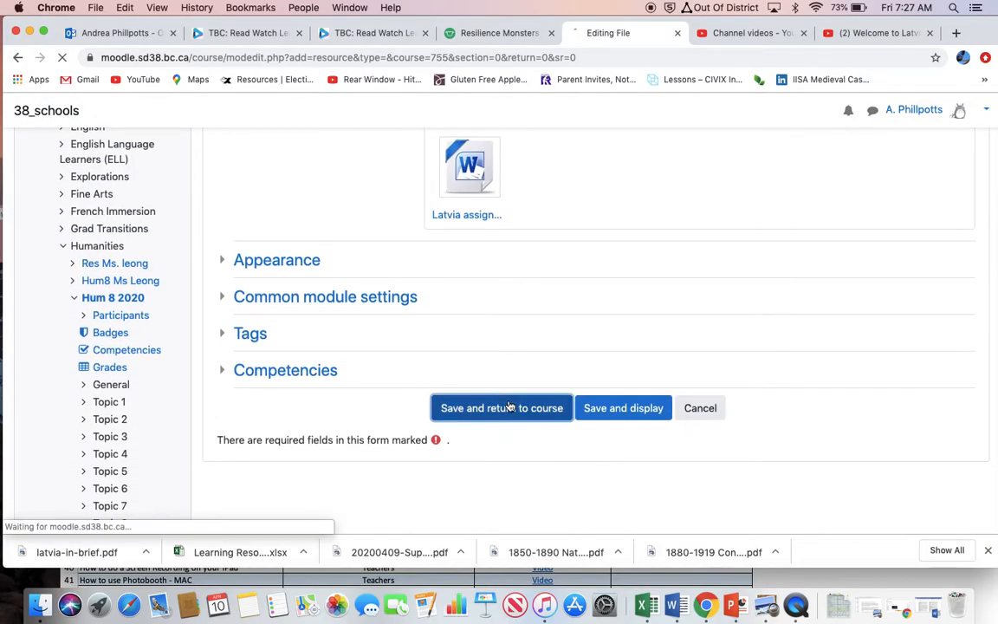
Start adding an Assignment activity below the Latvia document in the course's first section.
{"action": "scroll", "coordinate": [511, 407], "scroll_direction": "down", "scroll_amount": 3}
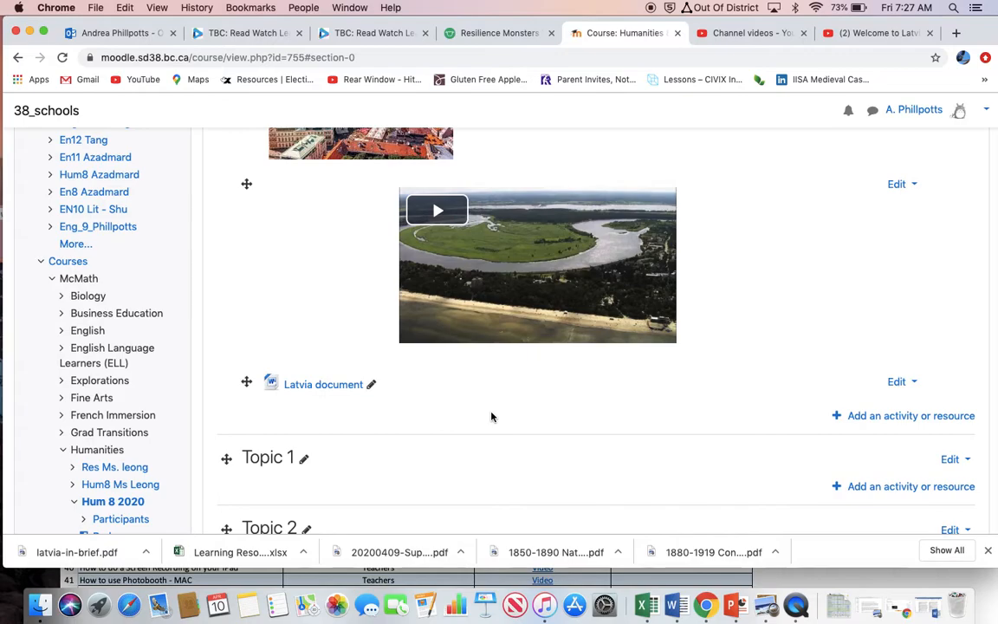
{"action": "scroll", "coordinate": [490, 416], "scroll_direction": "up", "scroll_amount": 3}
{"action": "scroll", "coordinate": [492, 416], "scroll_direction": "down", "scroll_amount": 4}
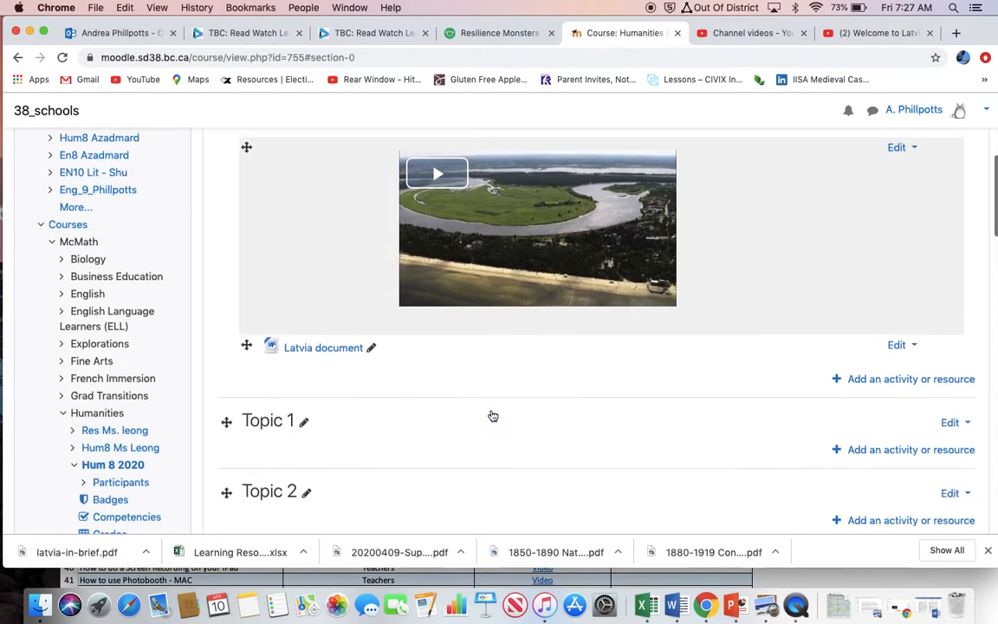
{"action": "scroll", "coordinate": [492, 417], "scroll_direction": "up", "scroll_amount": 5}
{"action": "scroll", "coordinate": [493, 417], "scroll_direction": "down", "scroll_amount": 4}
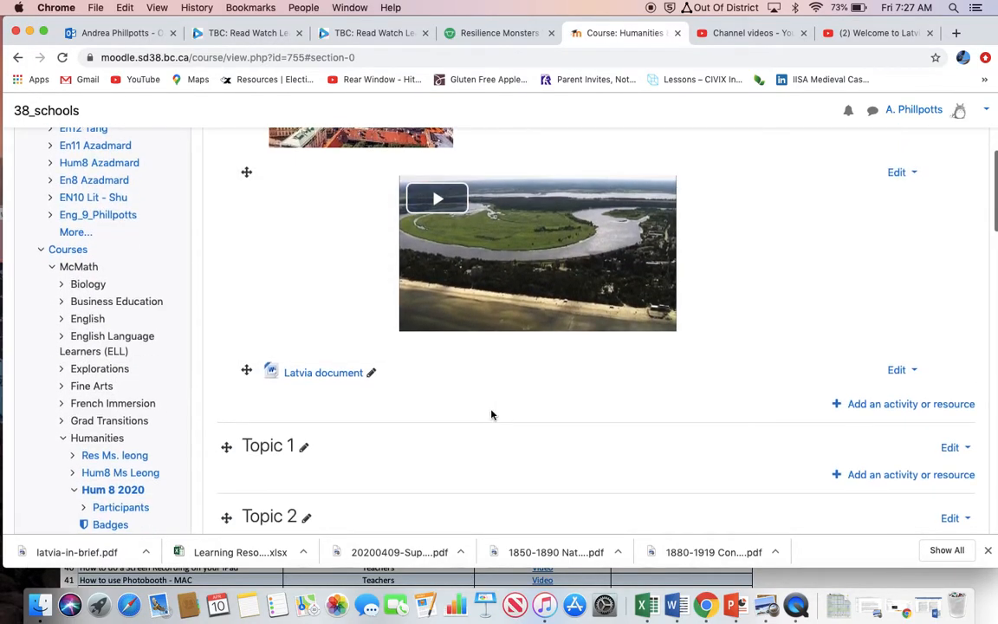
{"action": "left_click", "coordinate": [884, 407]}
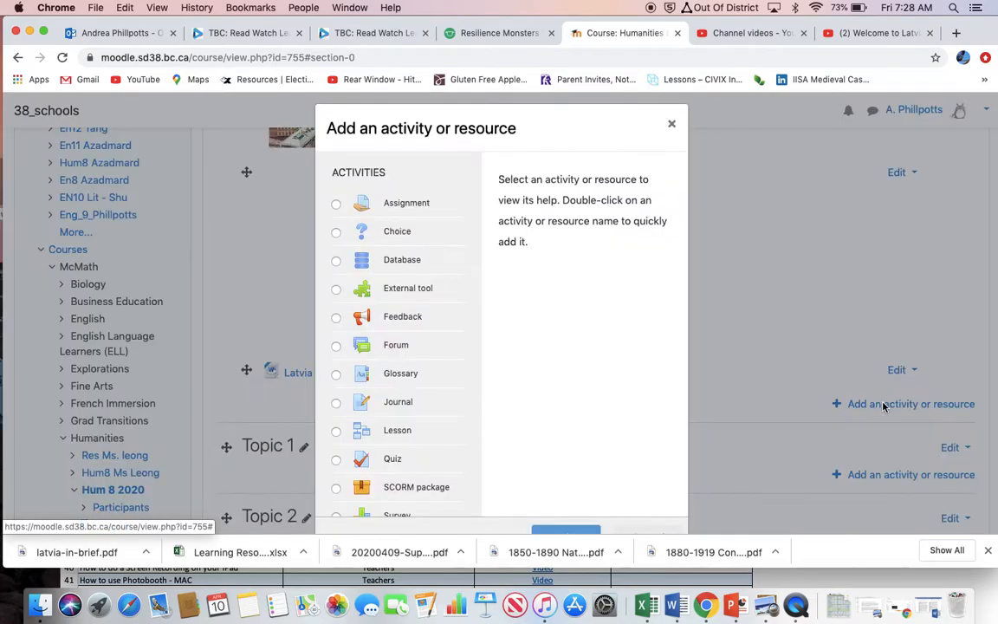
{"action": "left_click", "coordinate": [337, 206]}
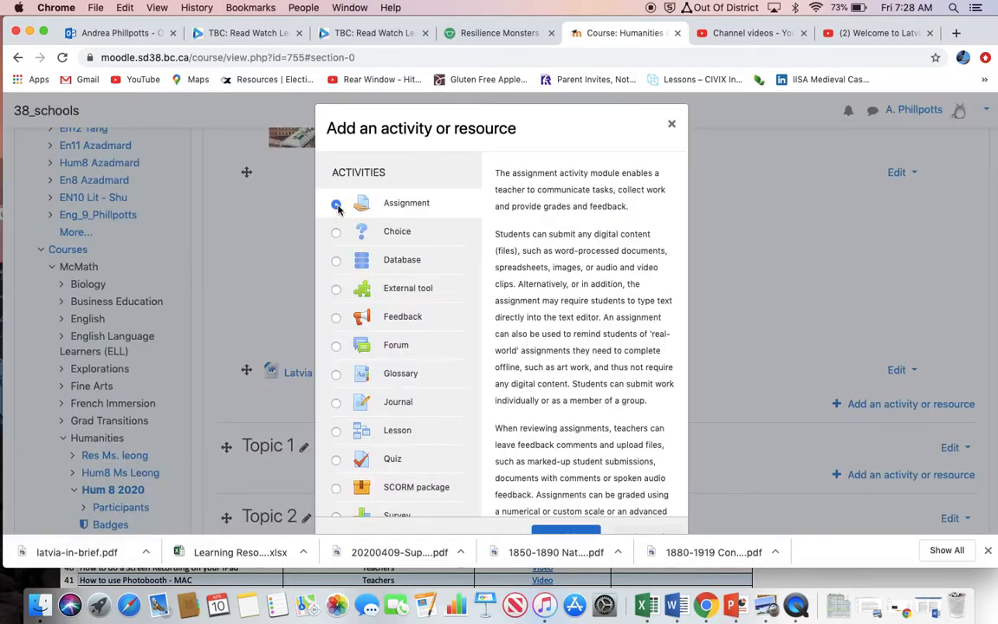
{"action": "scroll", "coordinate": [580, 509], "scroll_direction": "down", "scroll_amount": 5}
{"action": "left_click", "coordinate": [567, 528]}
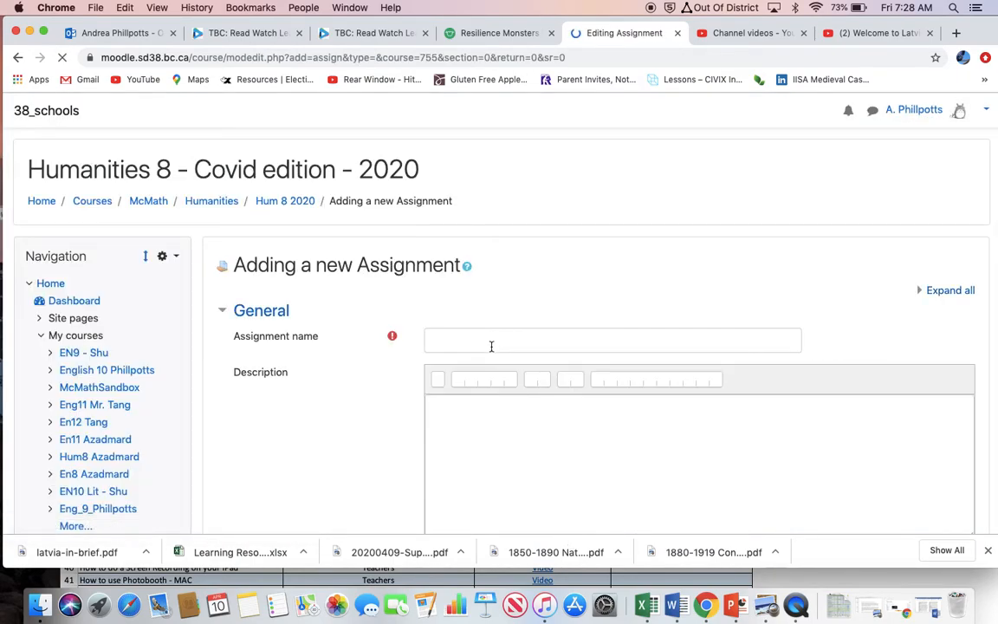
Name the assignment "Latvia project" and enter the placeholder description "dfsfldkfdsl".
{"action": "left_click", "coordinate": [490, 343]}
{"action": "type", "text": "Latvia project"}
{"action": "left_click", "coordinate": [499, 477]}
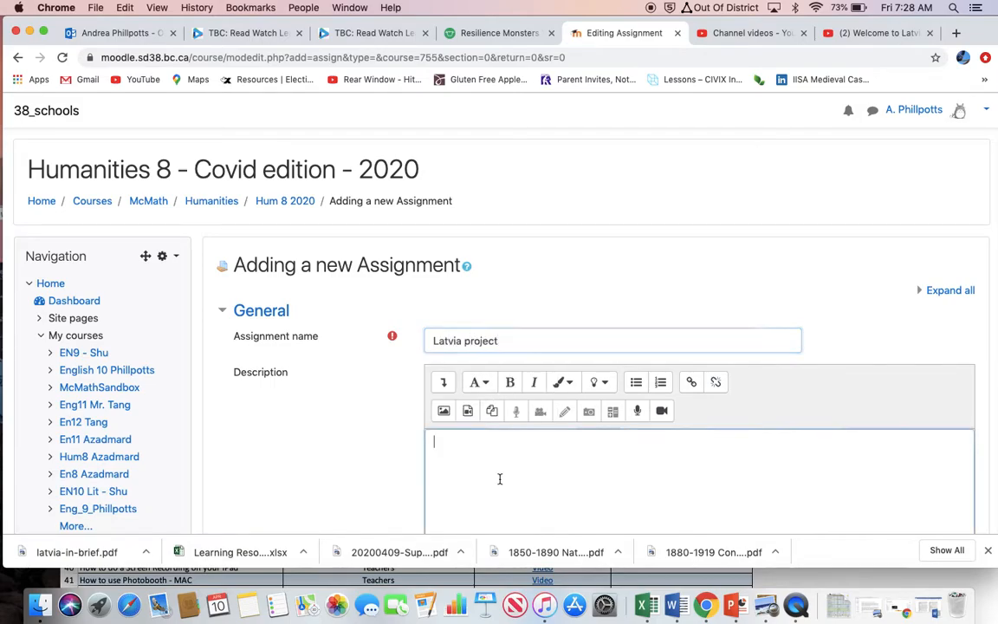
{"action": "scroll", "coordinate": [500, 479], "scroll_direction": "down", "scroll_amount": 2}
{"action": "type", "text": "dfsfldkfdsl"}
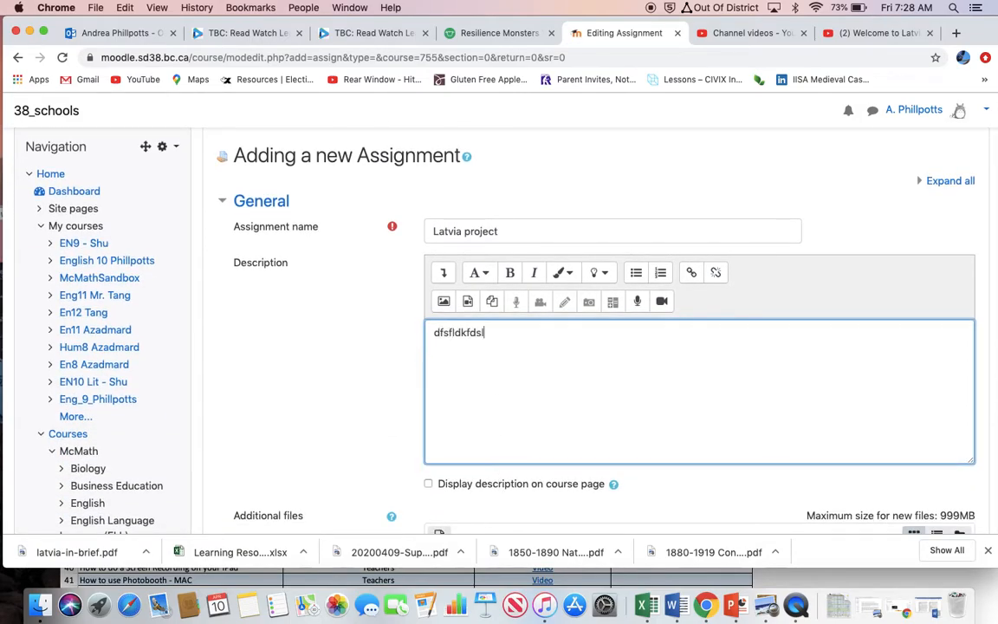
Set the assignment's due date to 24 April 2020 and disable the reminder to grade.
{"action": "scroll", "coordinate": [575, 403], "scroll_direction": "down", "scroll_amount": 5}
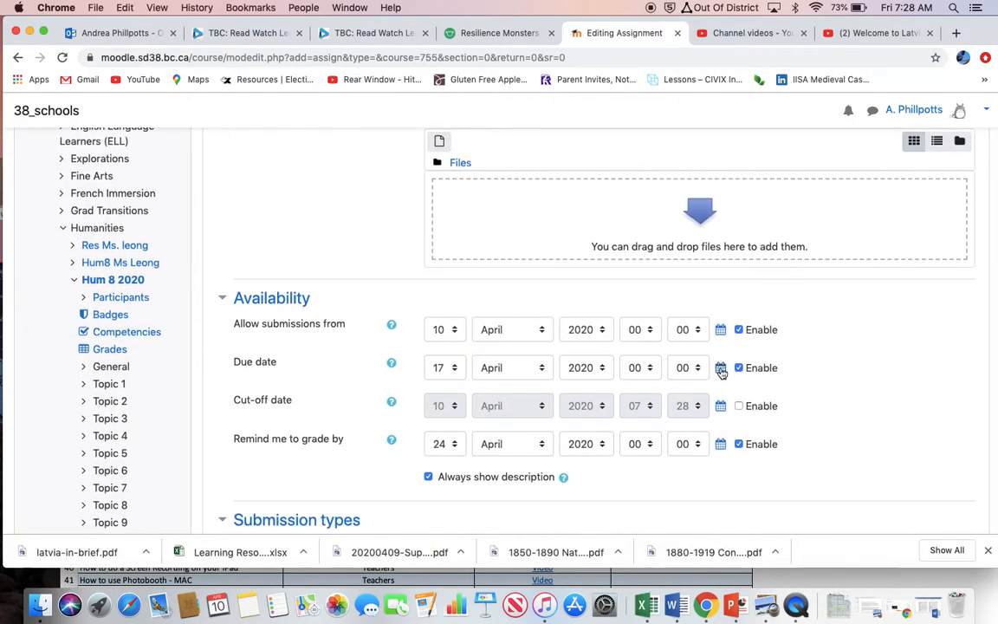
{"action": "left_click", "coordinate": [721, 371]}
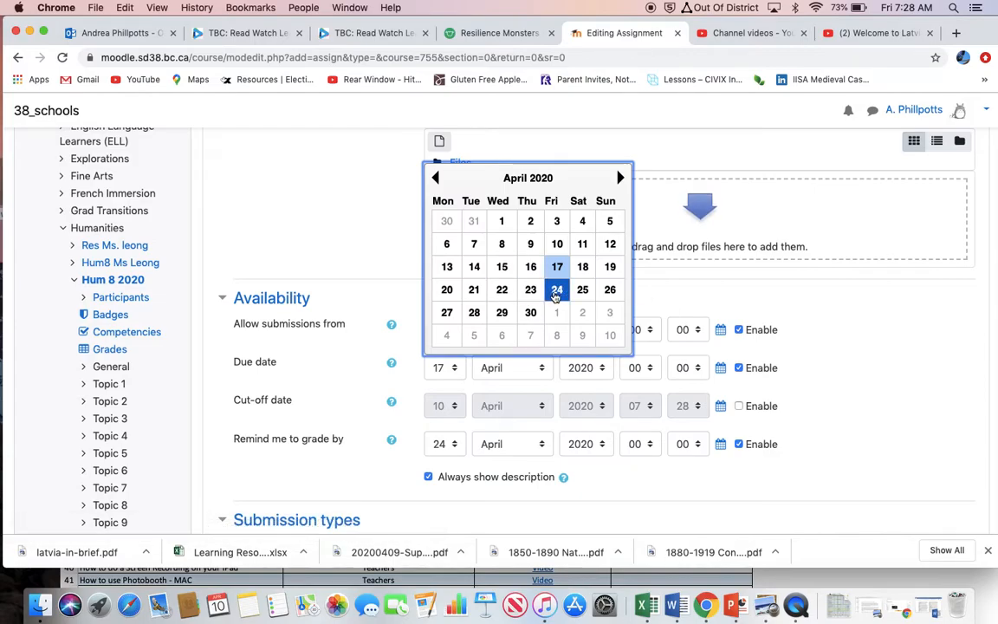
{"action": "left_click", "coordinate": [555, 289]}
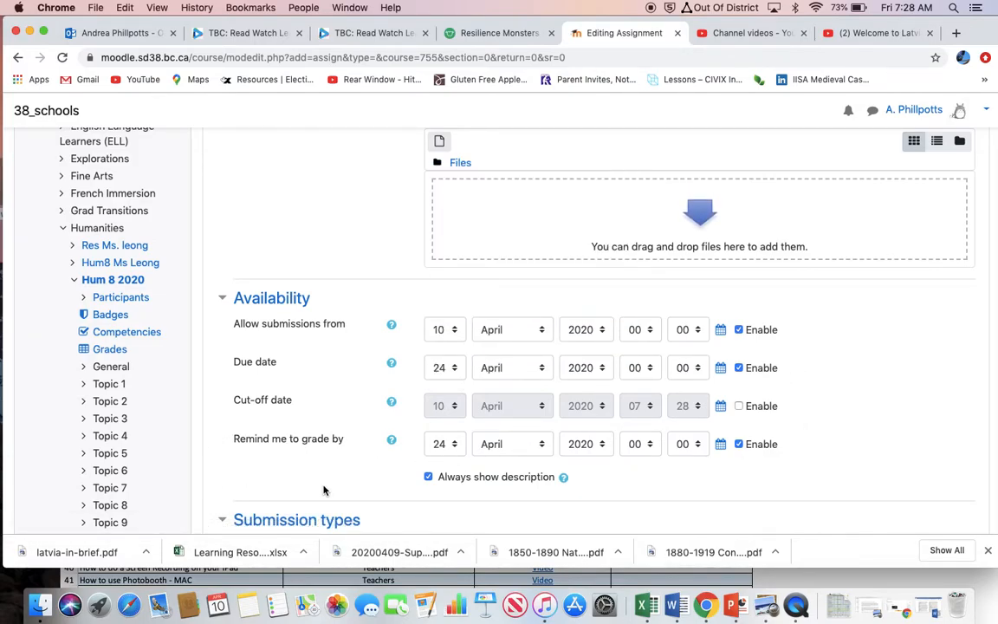
{"action": "left_click", "coordinate": [740, 444]}
{"action": "scroll", "coordinate": [843, 430], "scroll_direction": "down", "scroll_amount": 5}
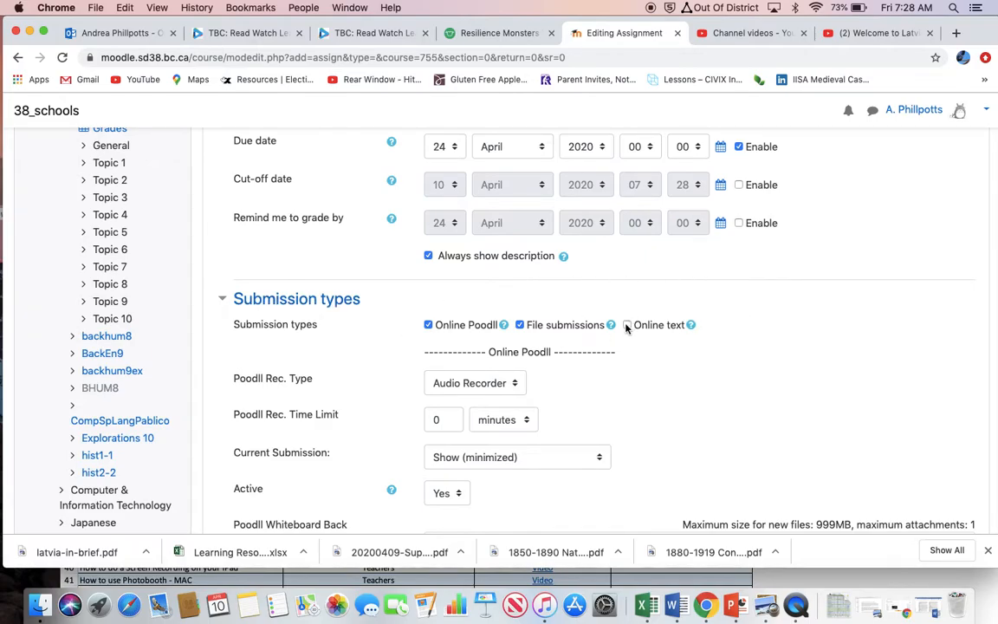
Turn off Online Poodll and enable online text alongside file submissions as the assignment's submission types, checking the online text help.
{"action": "left_click", "coordinate": [428, 325]}
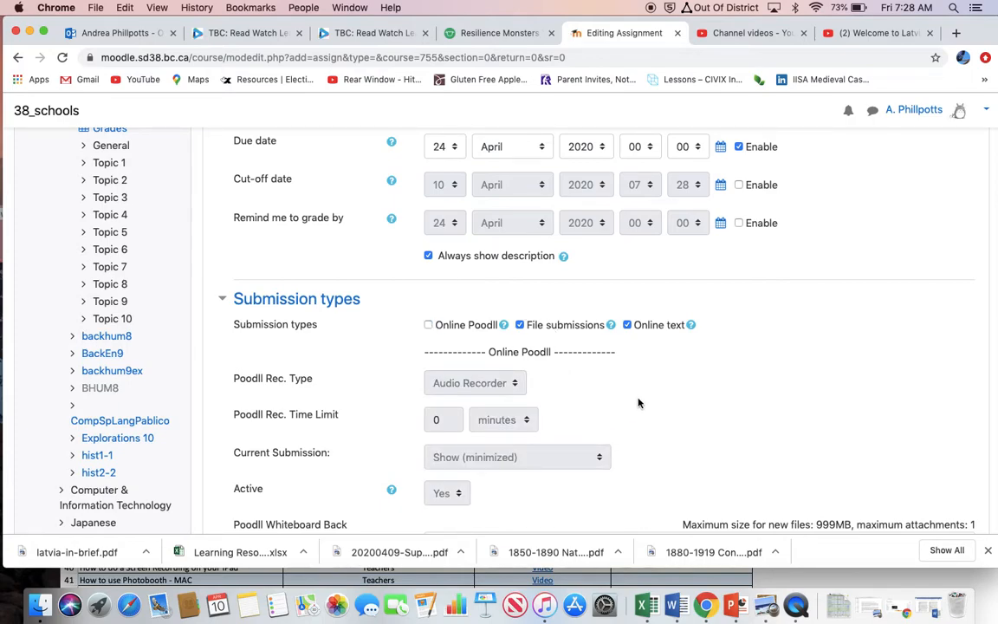
{"action": "left_click", "coordinate": [691, 327]}
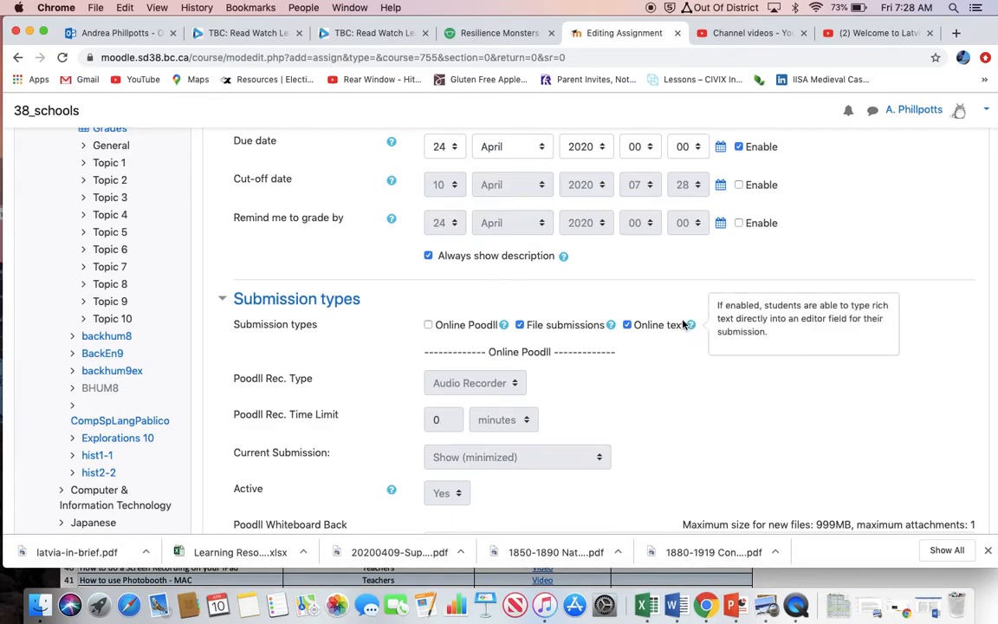
{"action": "left_click", "coordinate": [683, 361]}
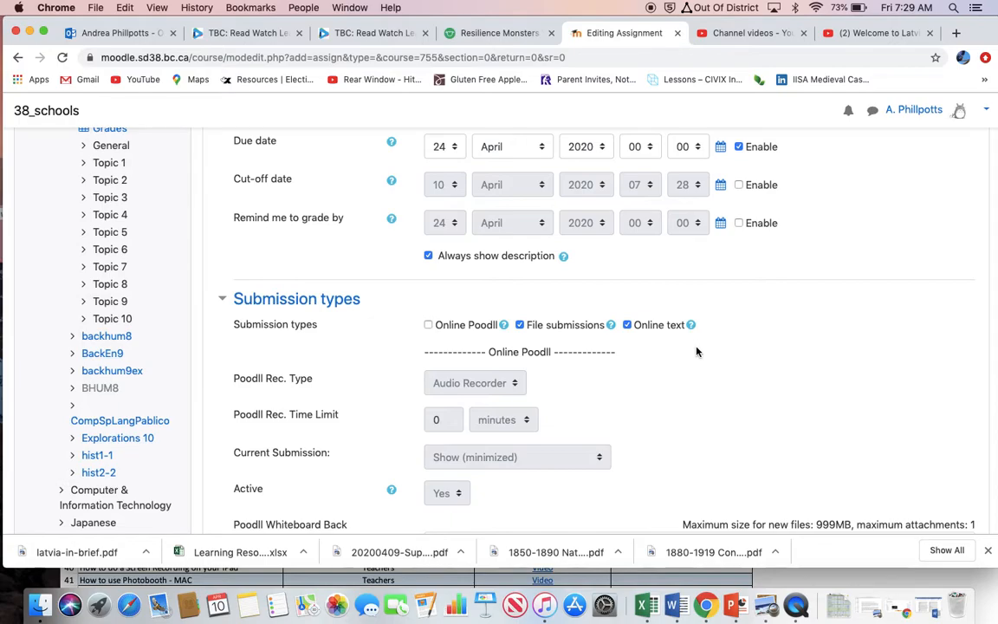
Set the assignment's maximum grade to 5 points in the Grade settings.
{"action": "scroll", "coordinate": [697, 351], "scroll_direction": "down", "scroll_amount": 10}
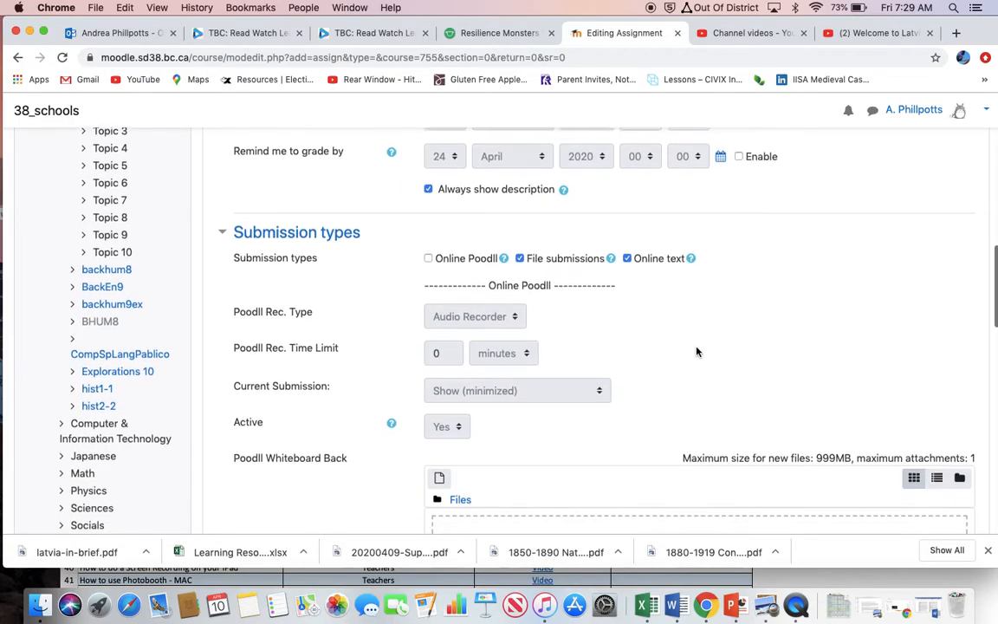
{"action": "scroll", "coordinate": [697, 351], "scroll_direction": "down", "scroll_amount": 5}
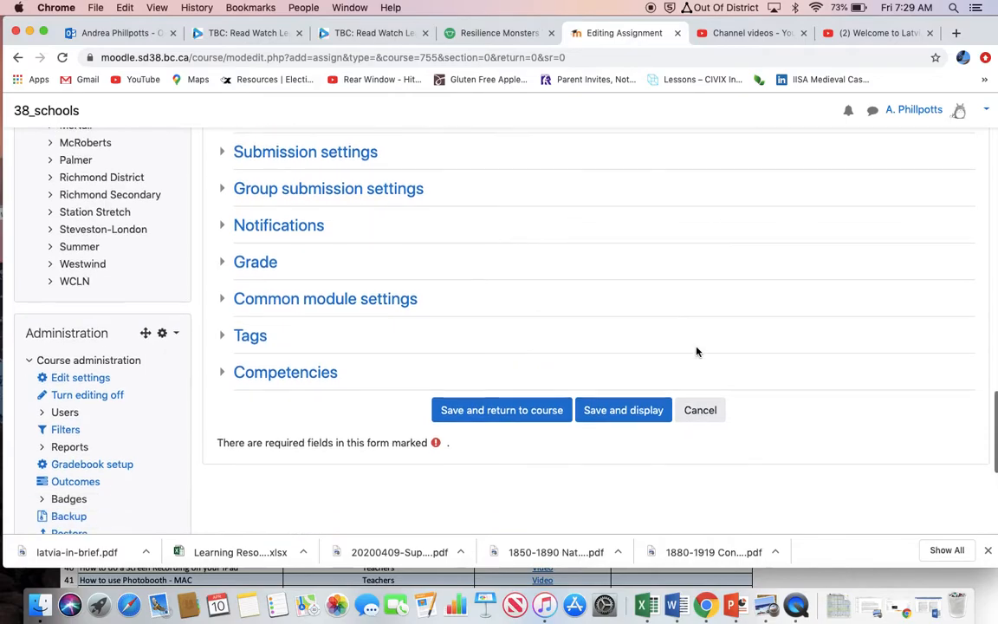
{"action": "left_click", "coordinate": [269, 268]}
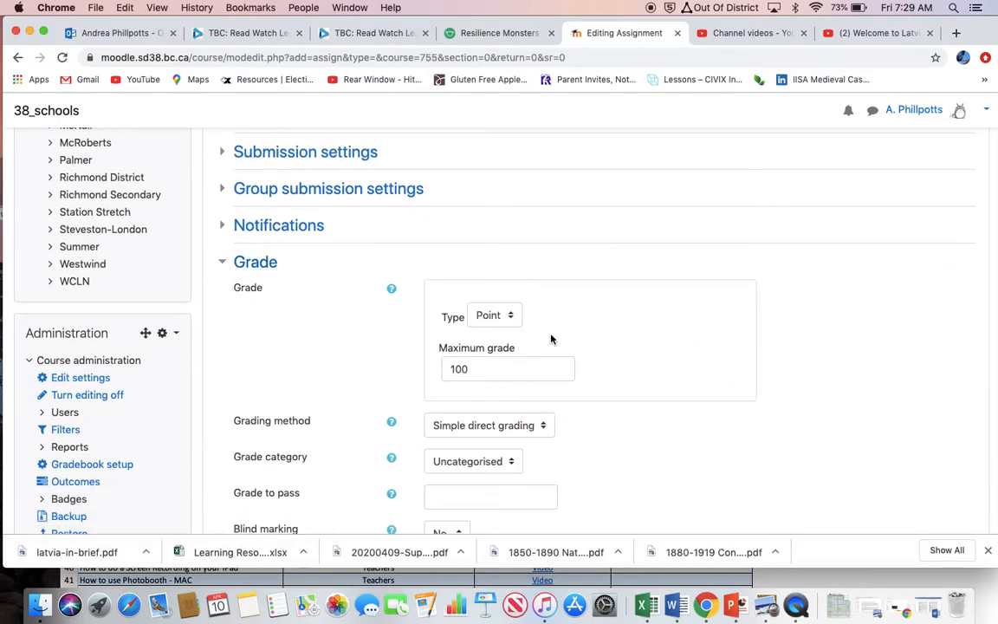
{"action": "scroll", "coordinate": [607, 327], "scroll_direction": "down", "scroll_amount": 1}
{"action": "left_click_drag", "start_coordinate": [476, 334], "coordinate": [408, 333]}
{"action": "type", "text": "5"}
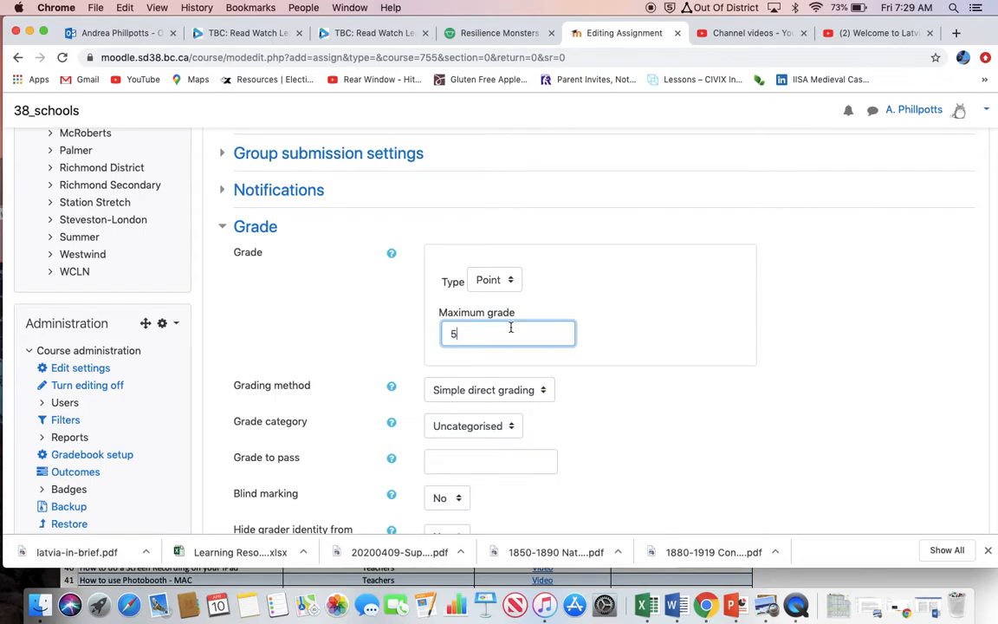
Review the grading methods, keep Simple direct grading, and save the assignment back to the course.
{"action": "scroll", "coordinate": [617, 378], "scroll_direction": "down", "scroll_amount": 2}
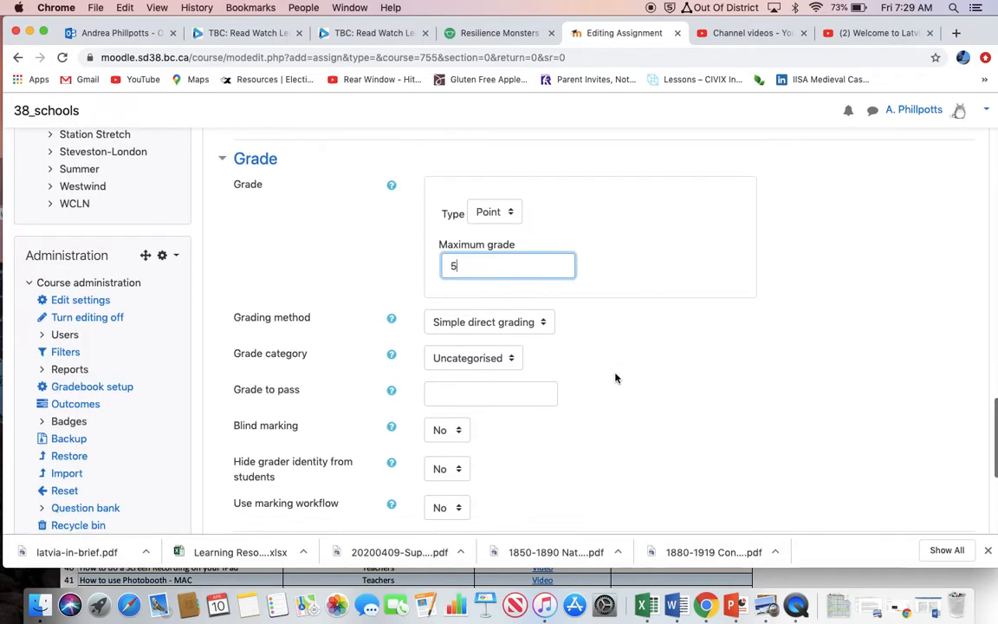
{"action": "left_click", "coordinate": [537, 323]}
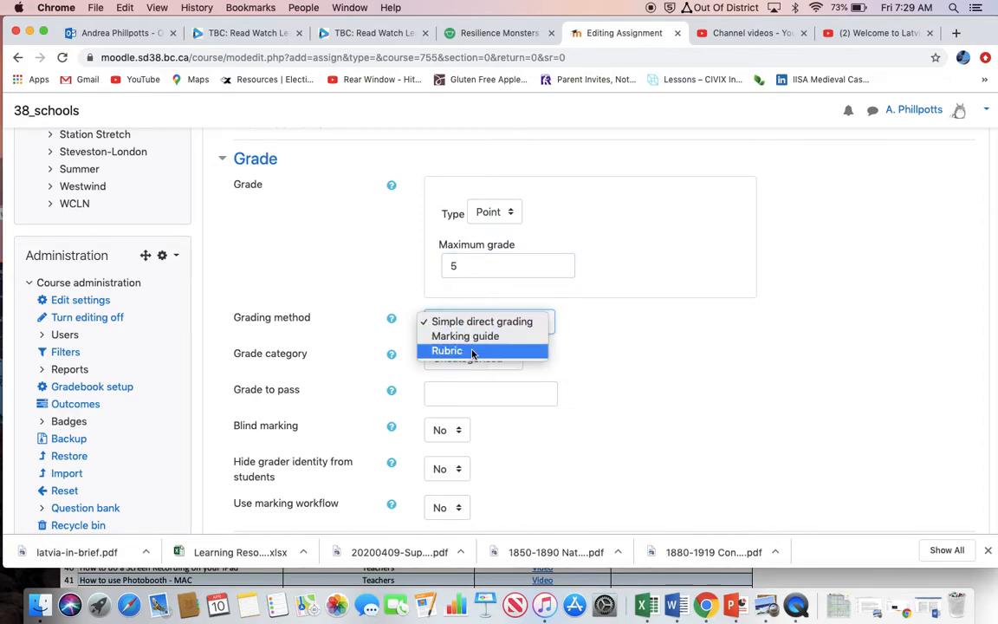
{"action": "left_click", "coordinate": [612, 337]}
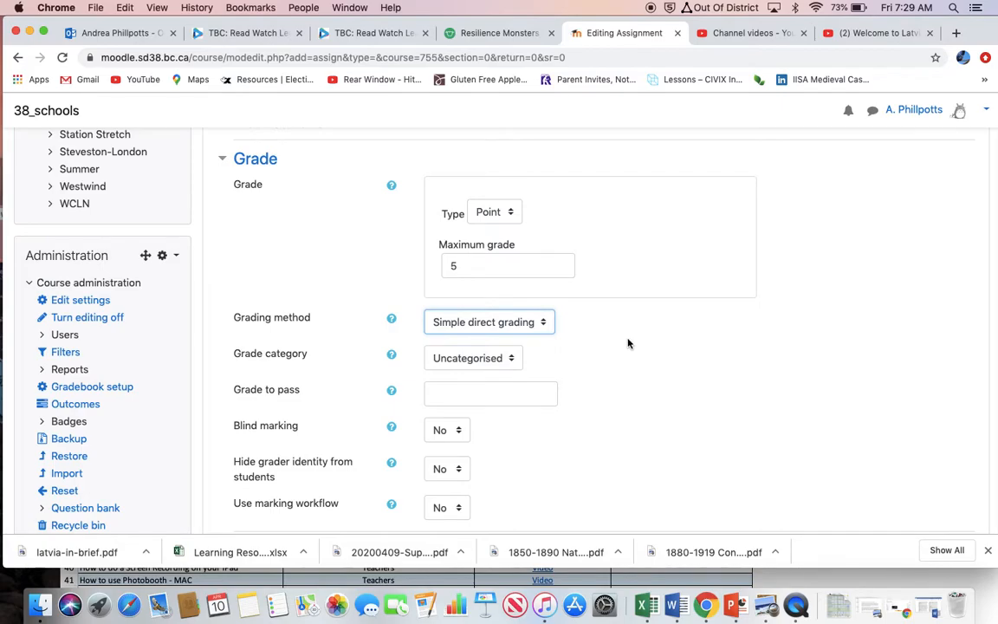
{"action": "scroll", "coordinate": [629, 343], "scroll_direction": "down", "scroll_amount": 1}
{"action": "scroll", "coordinate": [629, 343], "scroll_direction": "down", "scroll_amount": 3}
{"action": "scroll", "coordinate": [629, 343], "scroll_direction": "down", "scroll_amount": 5}
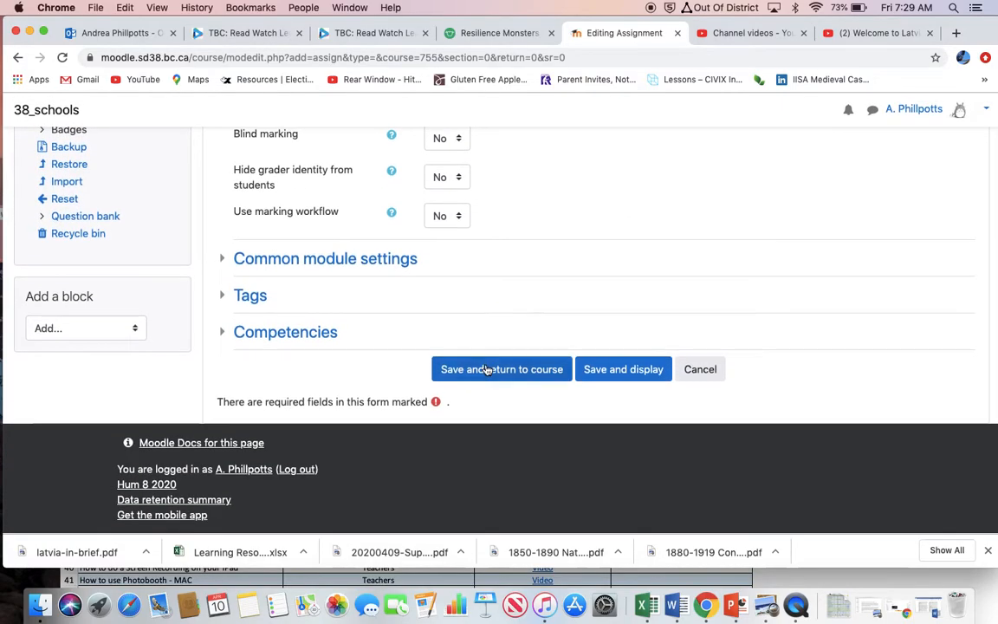
{"action": "left_click", "coordinate": [486, 371]}
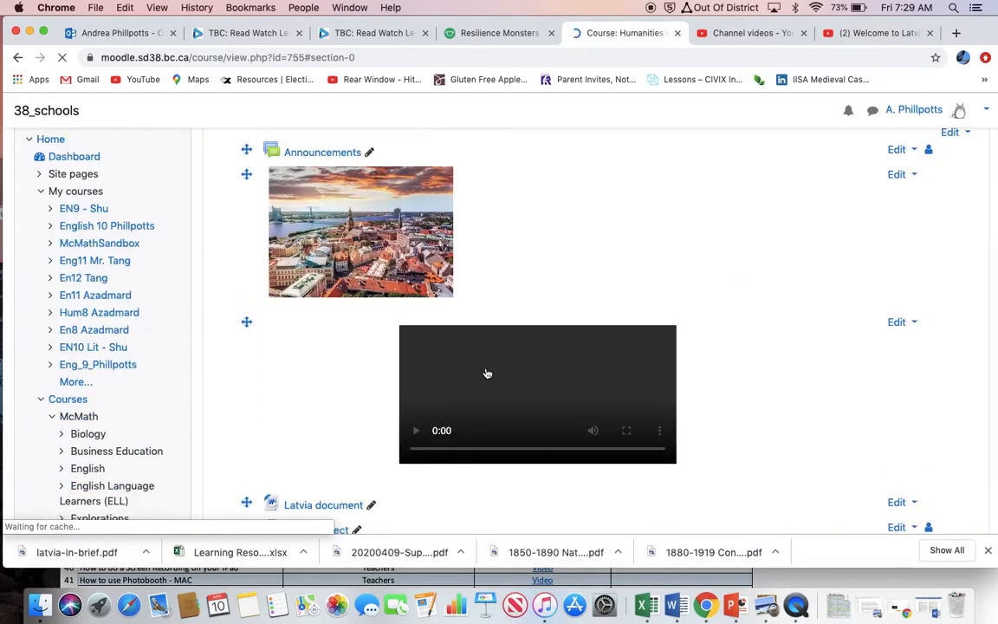
Start adding a Forum activity below the Latvia project in the course's first section.
{"action": "scroll", "coordinate": [487, 373], "scroll_direction": "down", "scroll_amount": 1}
{"action": "scroll", "coordinate": [487, 372], "scroll_direction": "down", "scroll_amount": 4}
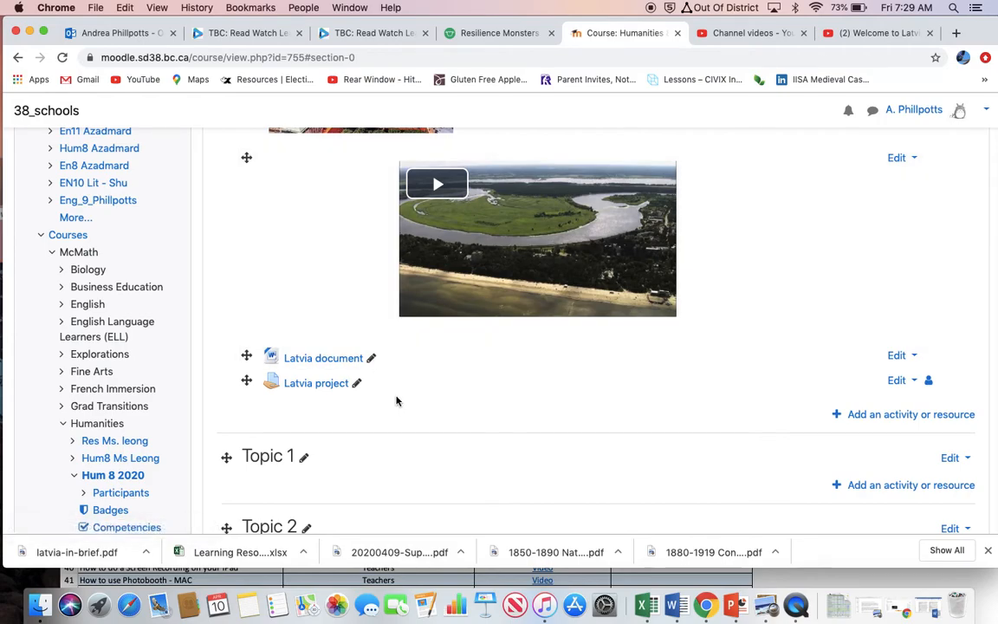
{"action": "scroll", "coordinate": [396, 401], "scroll_direction": "up", "scroll_amount": 9}
{"action": "scroll", "coordinate": [396, 401], "scroll_direction": "down", "scroll_amount": 14}
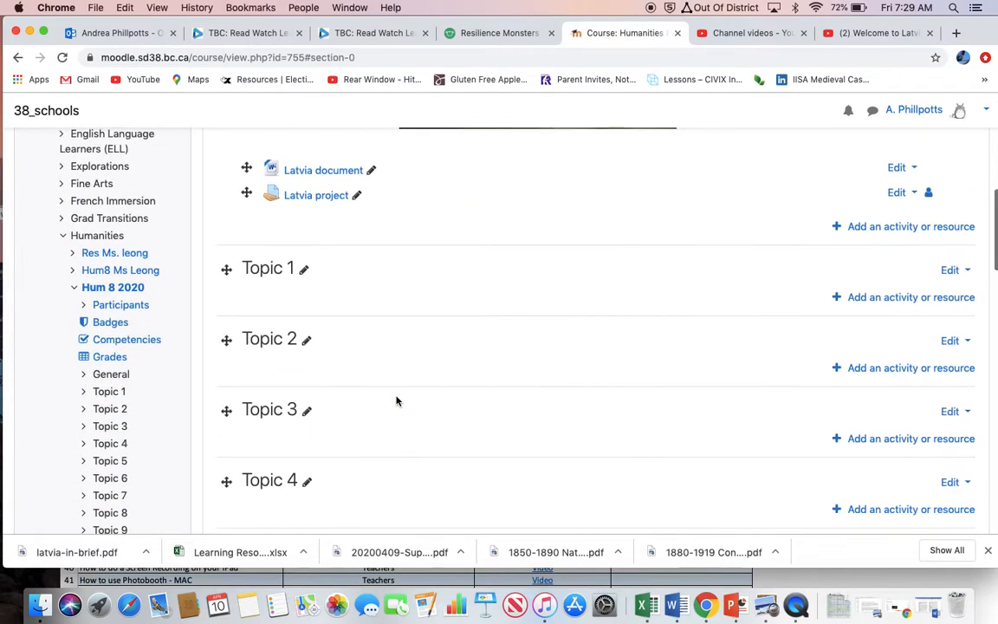
{"action": "scroll", "coordinate": [396, 400], "scroll_direction": "up", "scroll_amount": 2}
{"action": "left_click", "coordinate": [868, 299]}
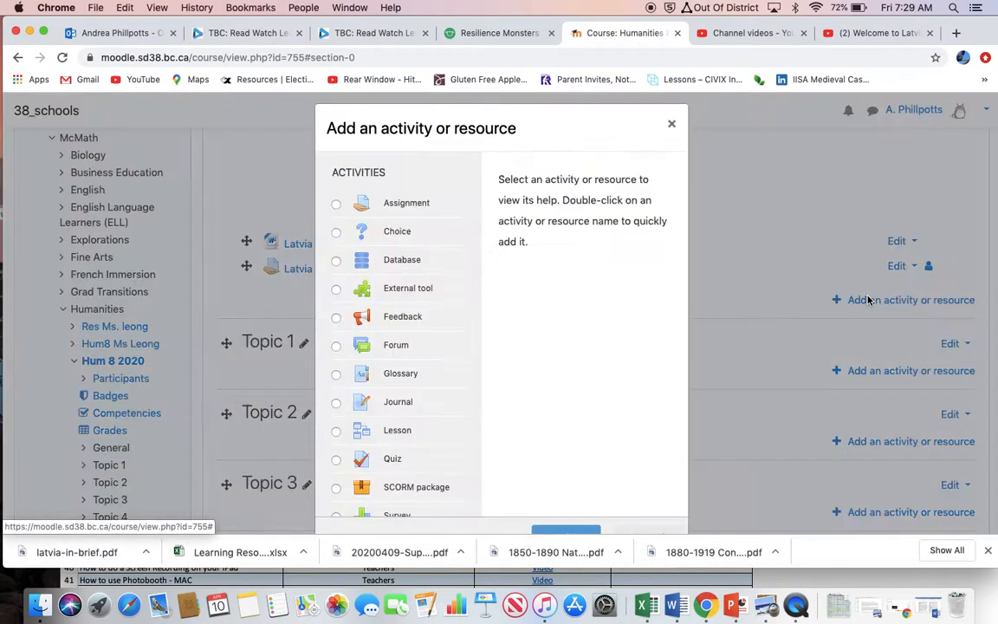
{"action": "left_click", "coordinate": [336, 347]}
{"action": "scroll", "coordinate": [481, 399], "scroll_direction": "down", "scroll_amount": 2}
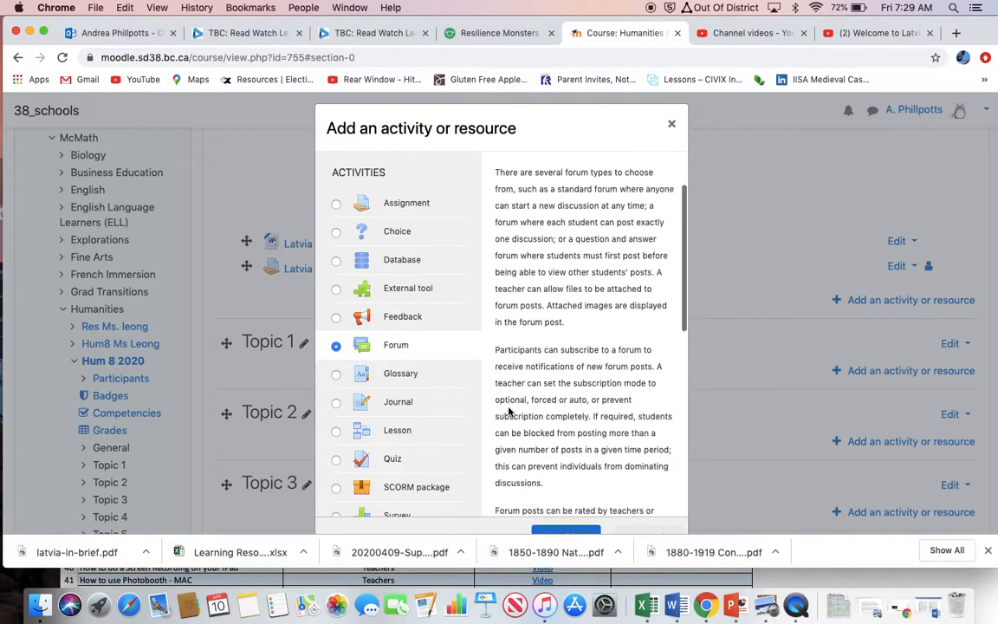
{"action": "left_click", "coordinate": [567, 532]}
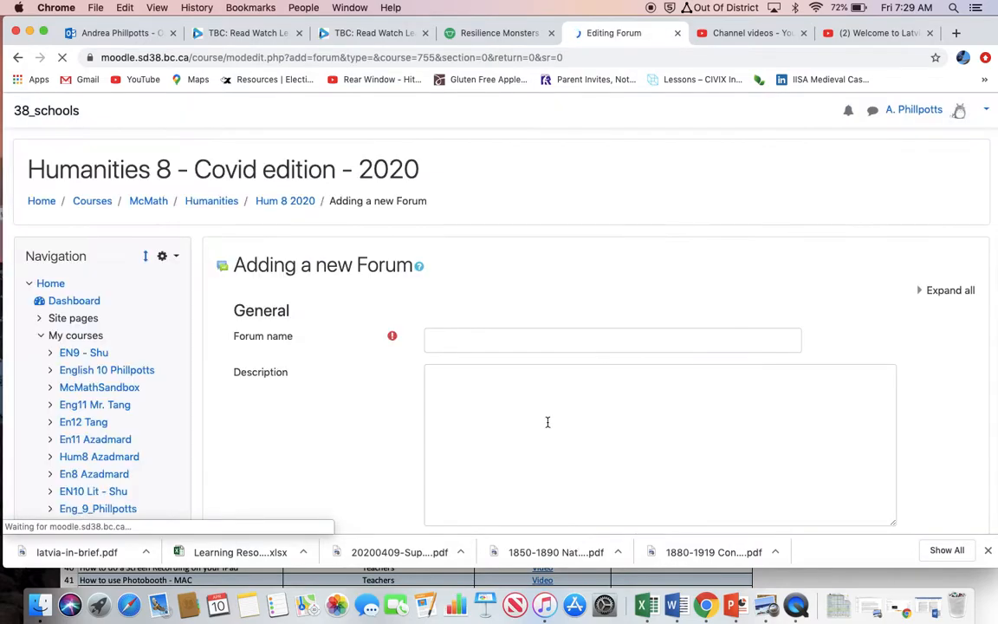
Name the forum "This is where we have discussions with each other" and save it back to the course.
{"action": "left_click", "coordinate": [500, 338]}
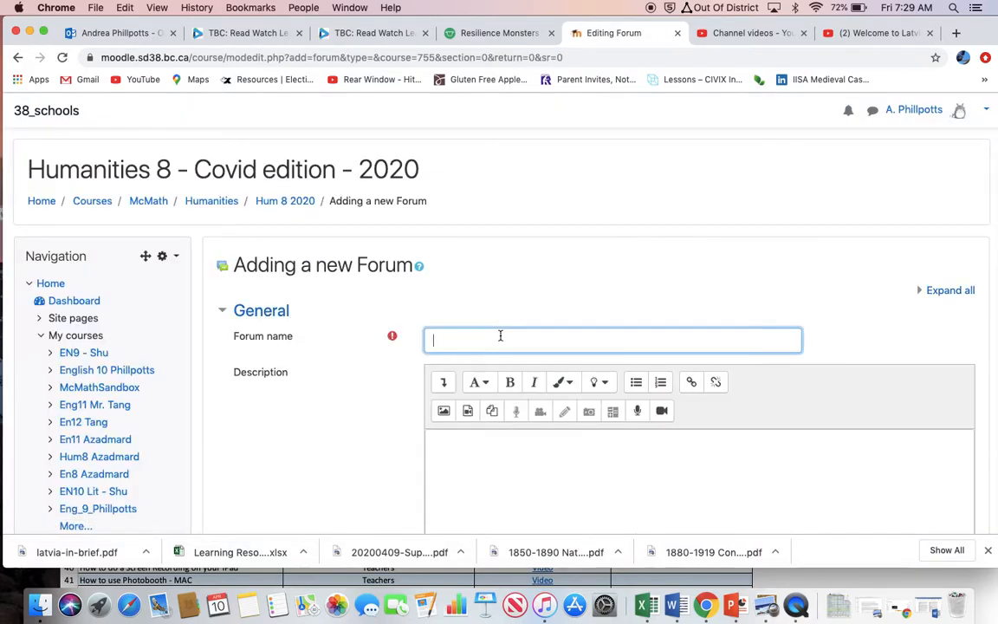
{"action": "type", "text": "THis is where we have discussions with each other"}
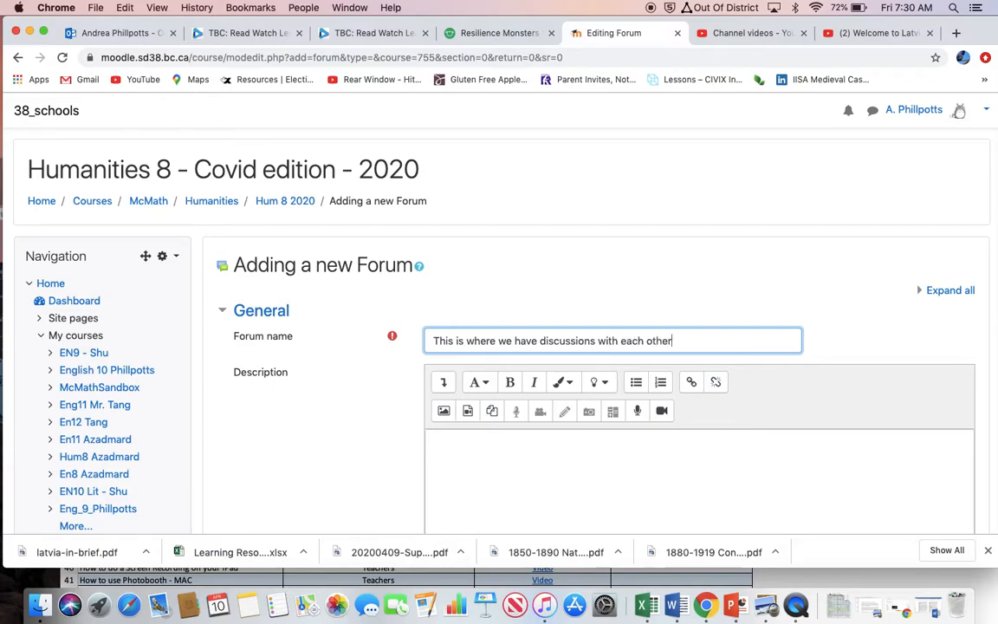
{"action": "scroll", "coordinate": [500, 333], "scroll_direction": "down", "scroll_amount": 10}
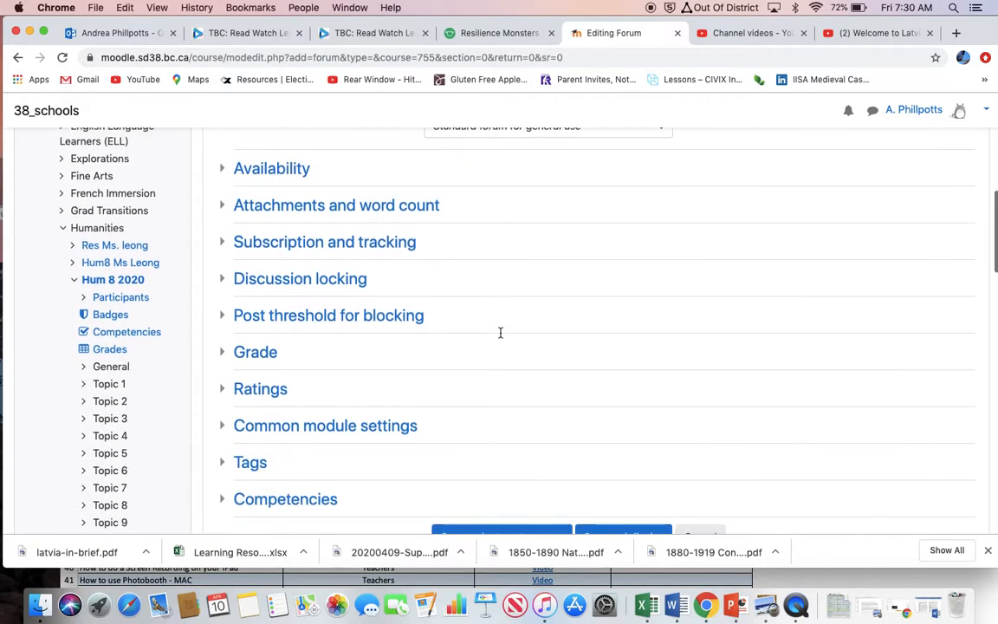
{"action": "scroll", "coordinate": [500, 333], "scroll_direction": "down", "scroll_amount": 2}
{"action": "left_click", "coordinate": [529, 433]}
Open the discussion forum and start a new topic with the subject "What new skills are you doing at home these days.".
{"action": "scroll", "coordinate": [528, 434], "scroll_direction": "down", "scroll_amount": 5}
{"action": "scroll", "coordinate": [528, 433], "scroll_direction": "down", "scroll_amount": 2}
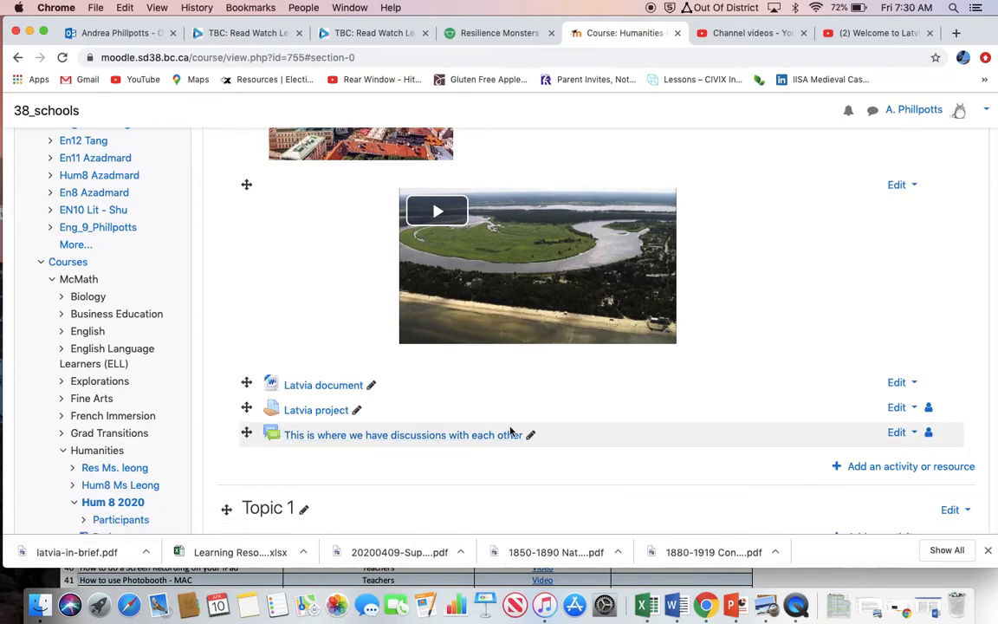
{"action": "left_click", "coordinate": [493, 436]}
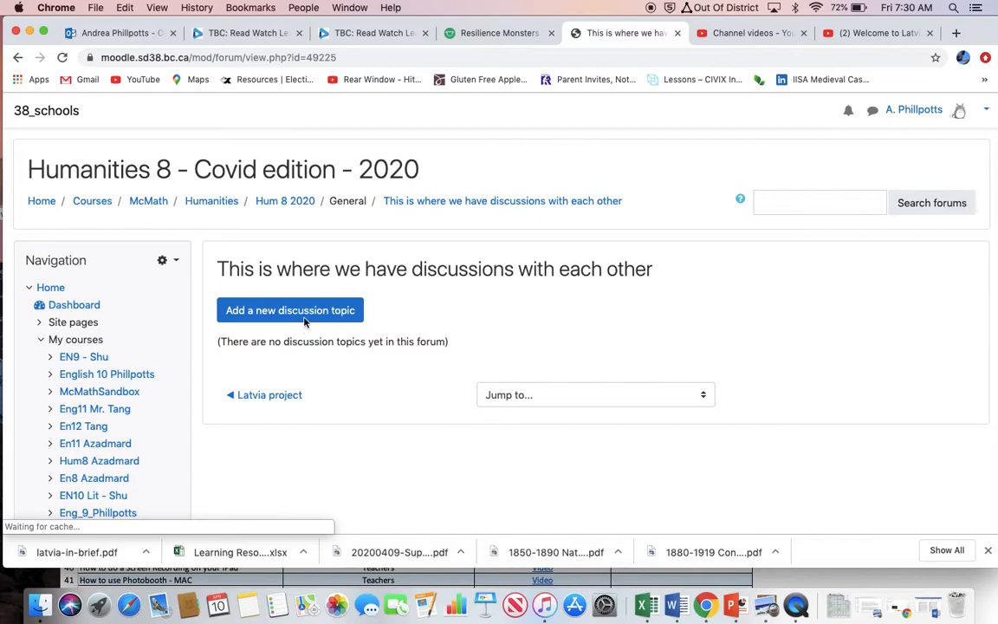
{"action": "left_click", "coordinate": [304, 312]}
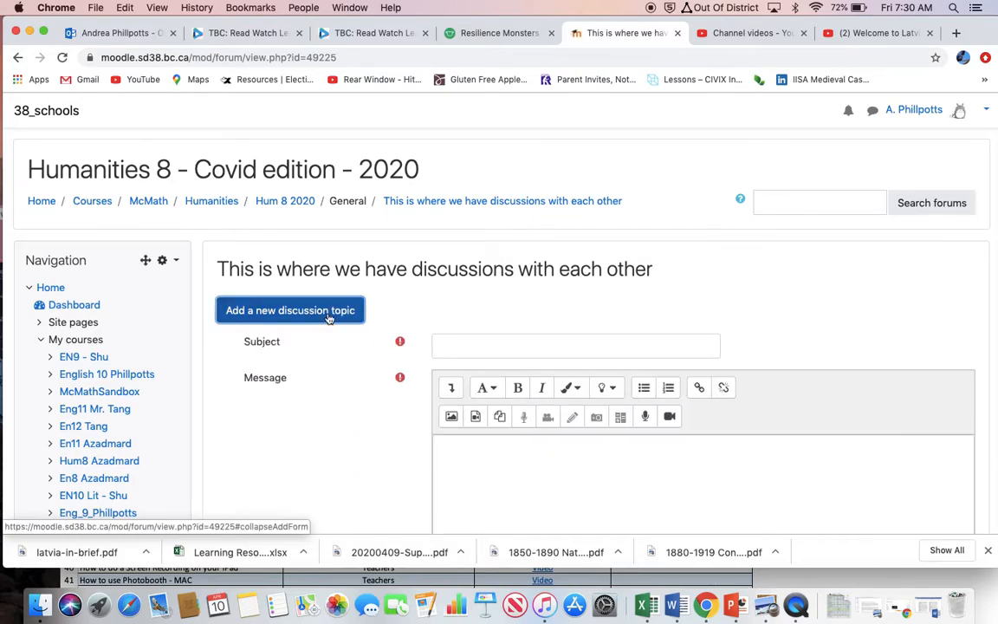
{"action": "left_click", "coordinate": [450, 338]}
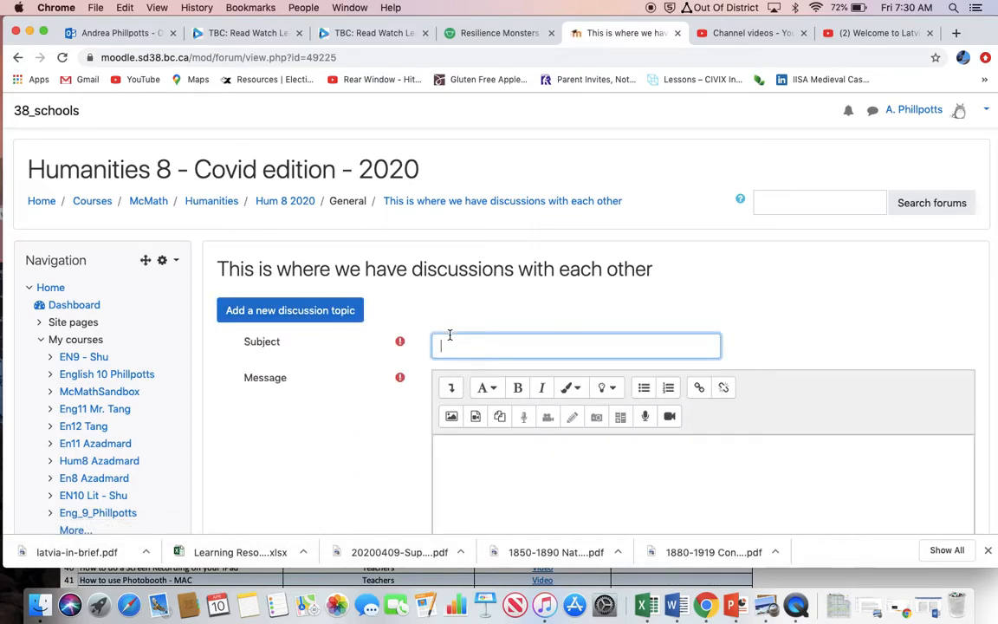
{"action": "type", "text": "WHat new skills are you"}
{"action": "type", "text": "doing at home these days."}
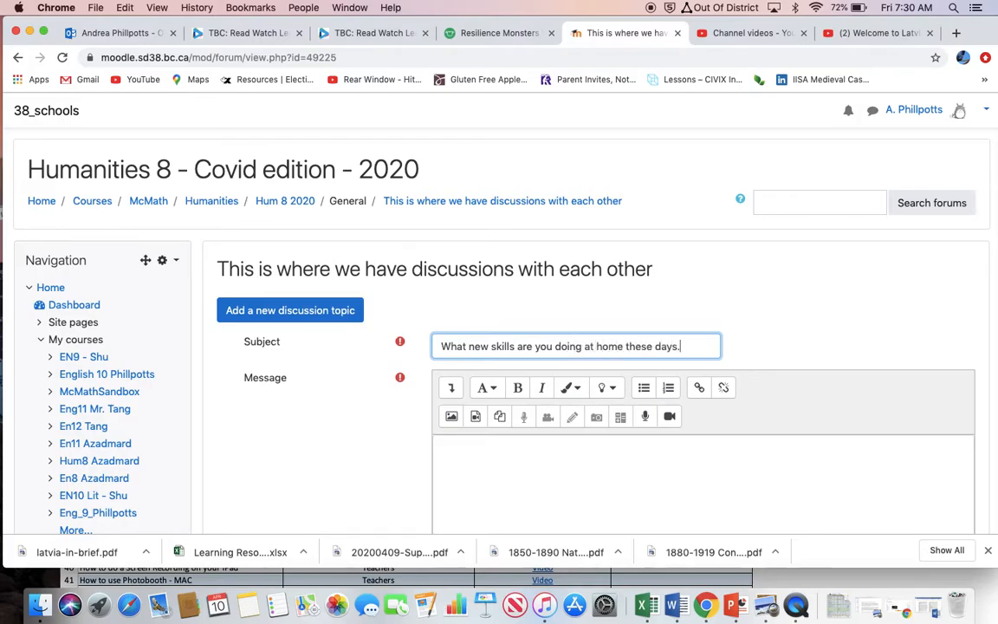
Move the question about new skills from the topic's subject into its message body.
{"action": "key", "text": "super+a"}
{"action": "key", "text": "super+c"}
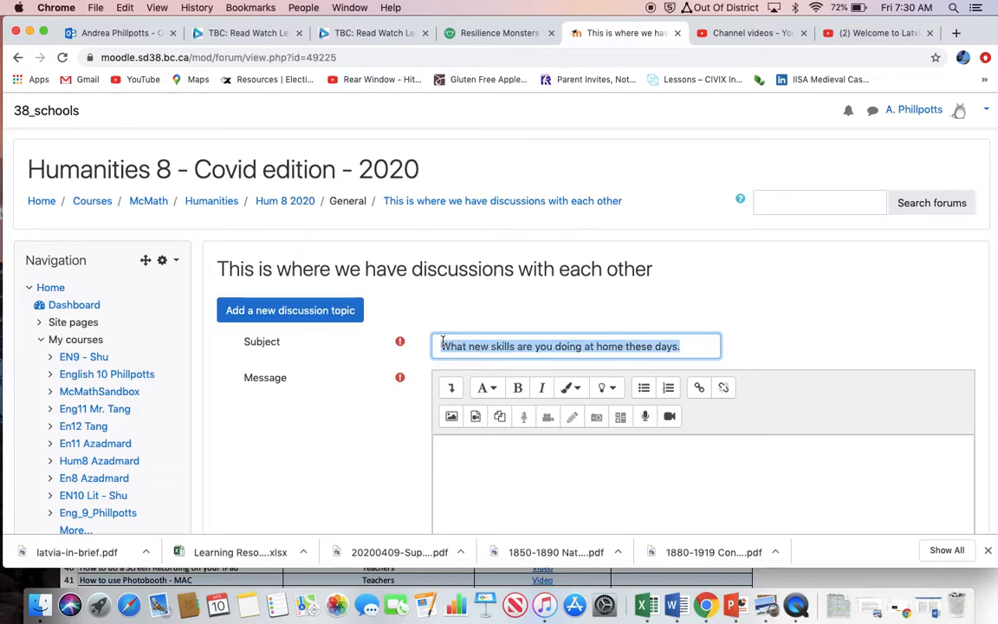
{"action": "left_click", "coordinate": [125, 8]}
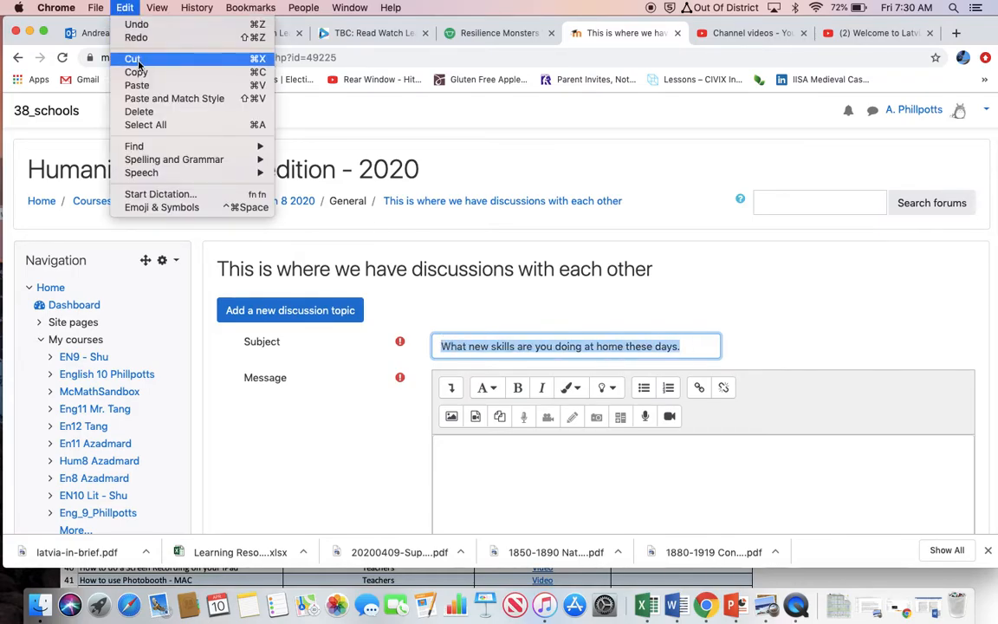
{"action": "left_click", "coordinate": [139, 65]}
{"action": "left_click", "coordinate": [496, 485]}
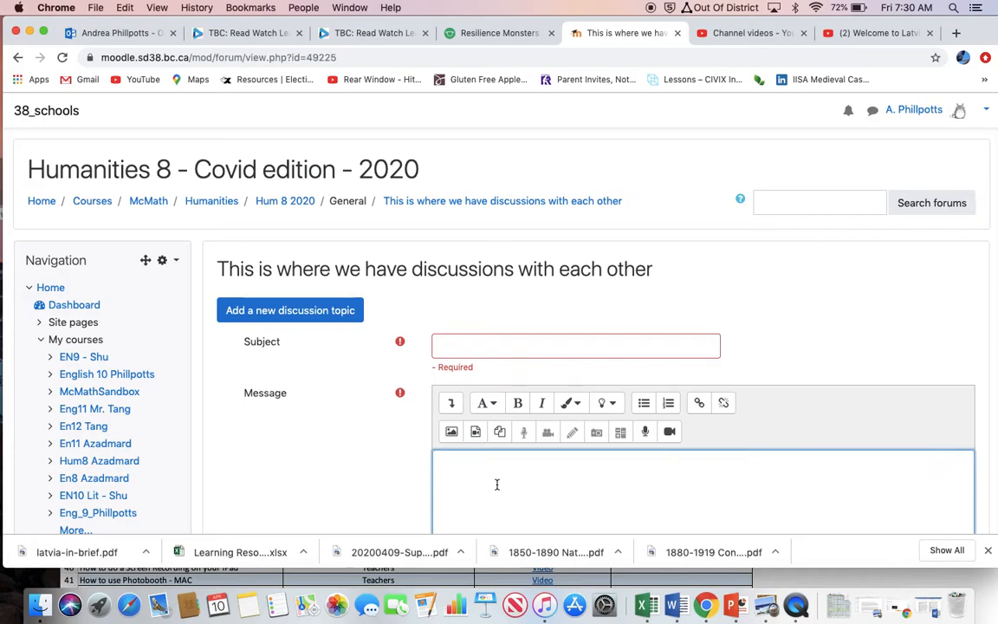
{"action": "key", "text": "super+v"}
Set the discussion topic's subject to "April 10 post".
{"action": "left_click", "coordinate": [447, 347]}
{"action": "type", "text": "Apri"}
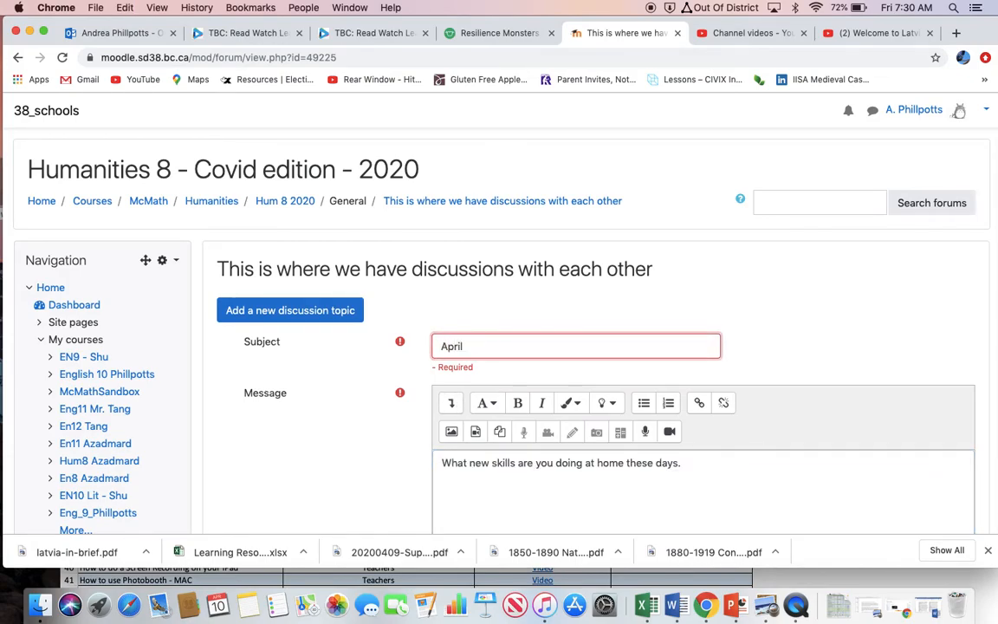
{"action": "type", "text": "l 10 post"}
End the message's sentence with a question mark instead of the period and post the topic to the forum.
{"action": "scroll", "coordinate": [495, 370], "scroll_direction": "down", "scroll_amount": 2}
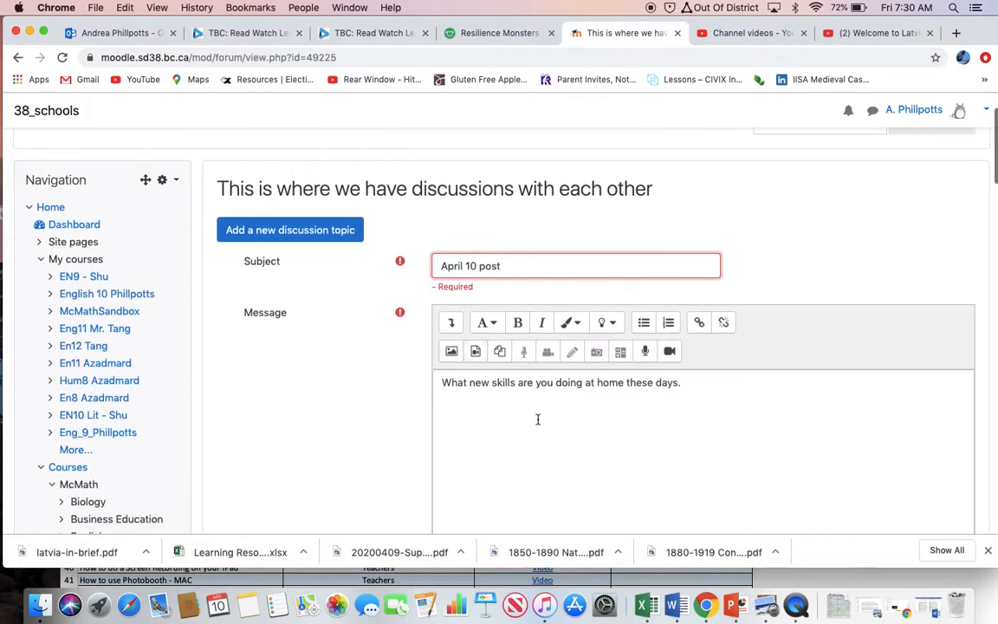
{"action": "left_click", "coordinate": [689, 385]}
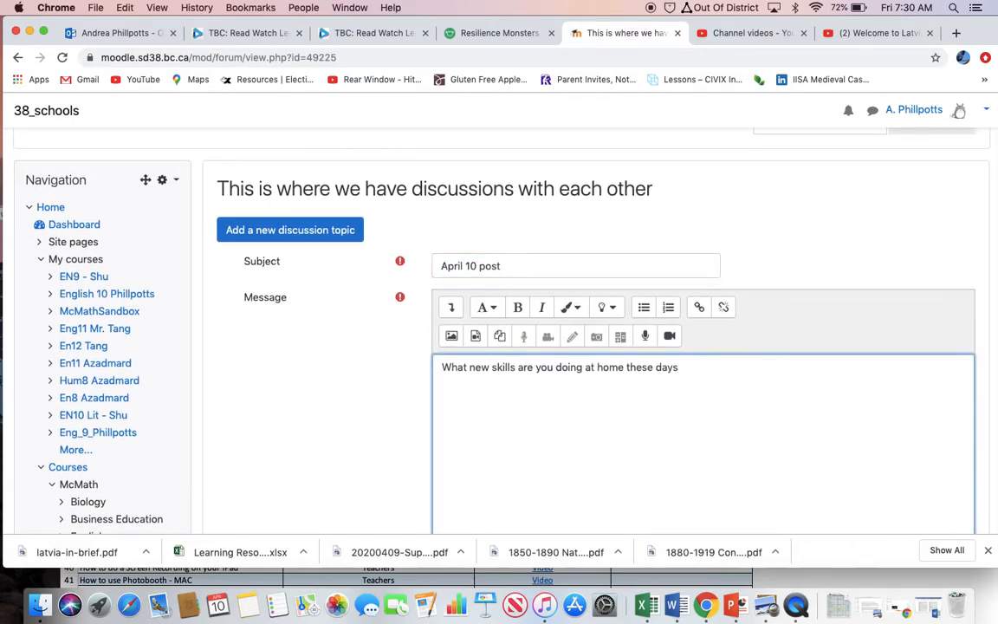
{"action": "scroll", "coordinate": [498, 382], "scroll_direction": "down", "scroll_amount": 5}
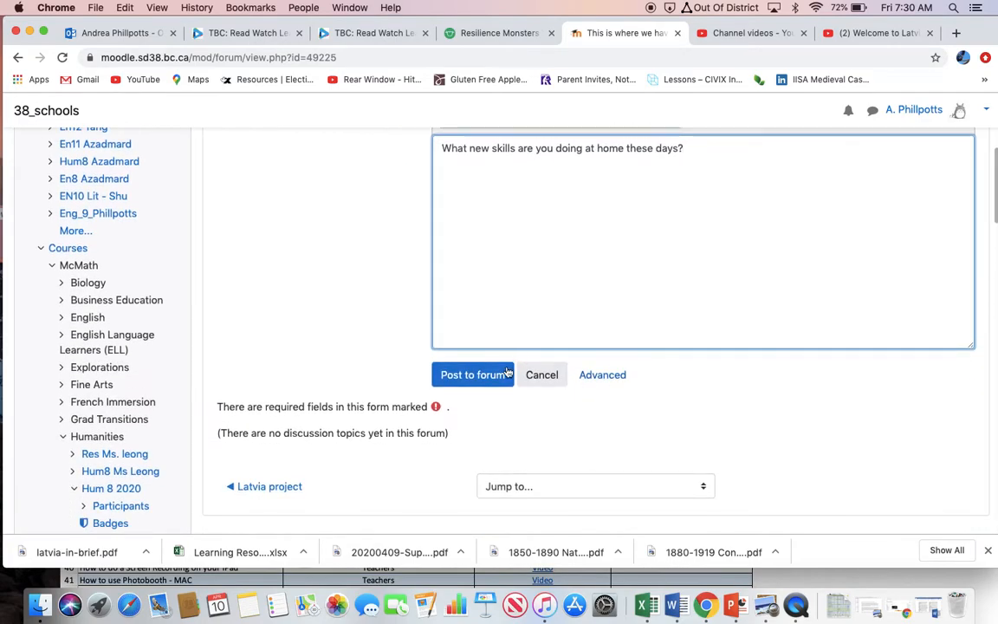
{"action": "left_click", "coordinate": [497, 386]}
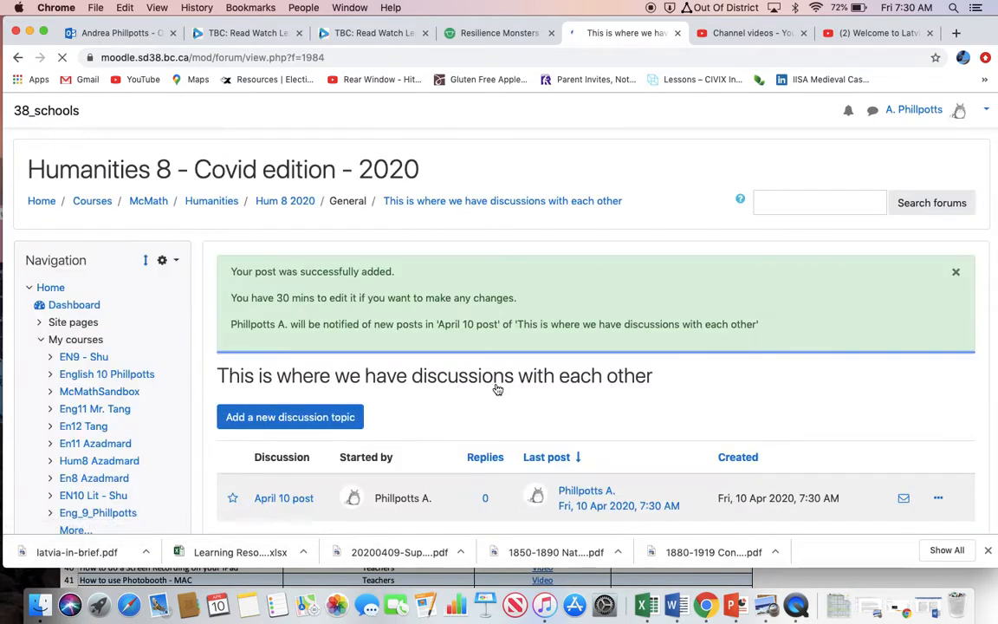
Return from the forum to the Hum 8 2020 course page.
{"action": "scroll", "coordinate": [581, 381], "scroll_direction": "down", "scroll_amount": 3}
{"action": "scroll", "coordinate": [571, 387], "scroll_direction": "up", "scroll_amount": 3}
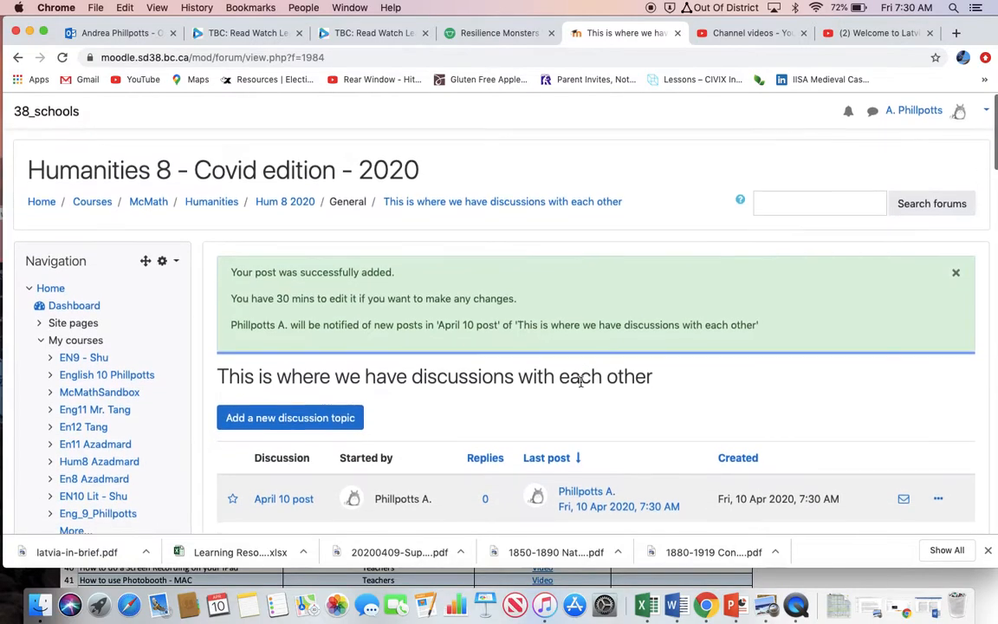
{"action": "left_click", "coordinate": [281, 202]}
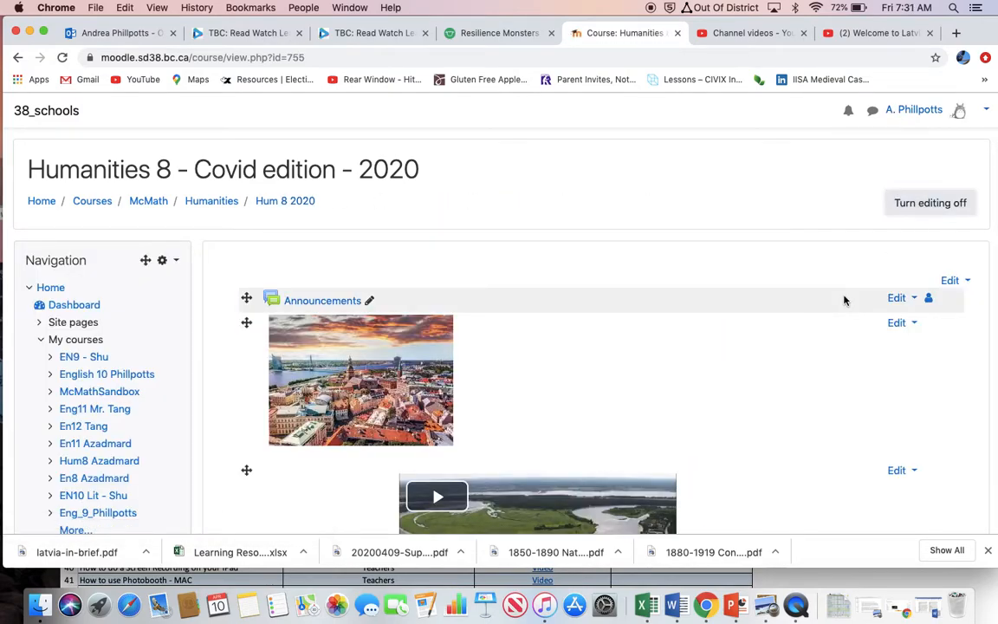
Turn editing off on the Humanities 8 course page and look over the finished Latvia content.
{"action": "left_click", "coordinate": [936, 204]}
{"action": "scroll", "coordinate": [724, 286], "scroll_direction": "down", "scroll_amount": 2}
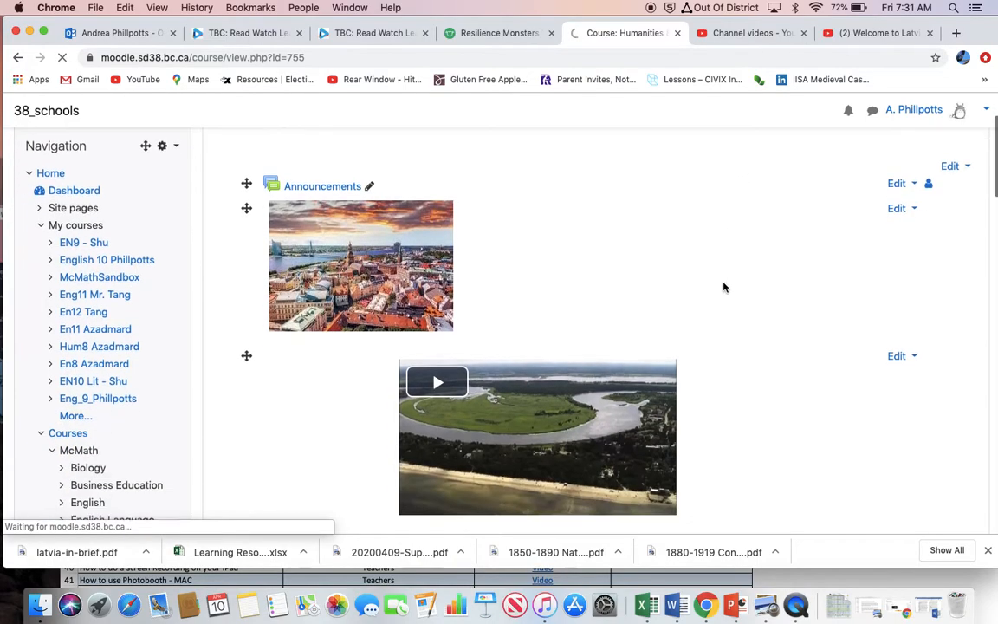
{"action": "scroll", "coordinate": [725, 288], "scroll_direction": "down", "scroll_amount": 2}
{"action": "scroll", "coordinate": [724, 288], "scroll_direction": "down", "scroll_amount": 3}
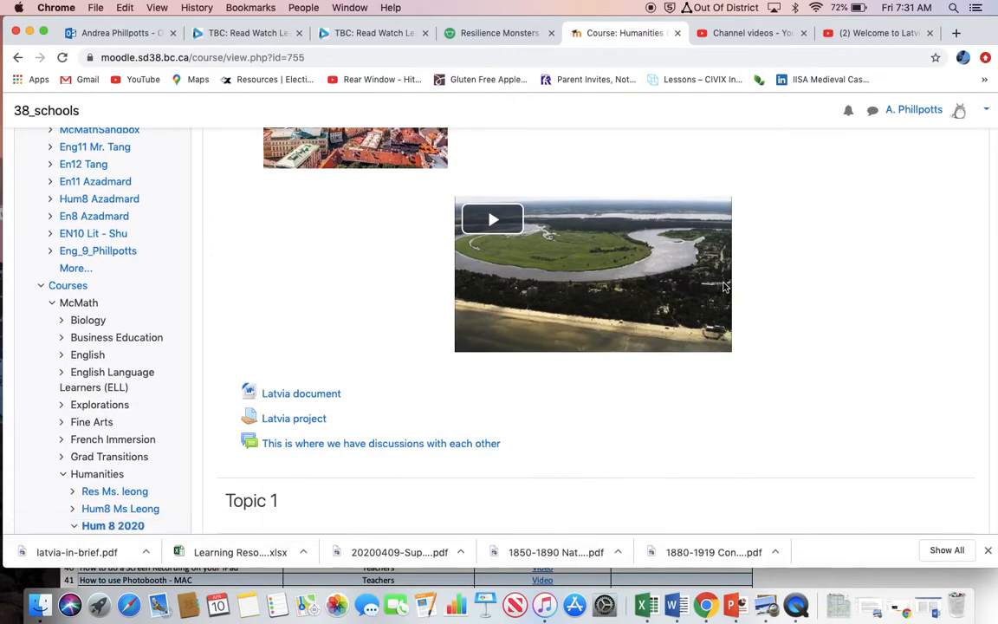
{"action": "scroll", "coordinate": [724, 286], "scroll_direction": "up", "scroll_amount": 5}
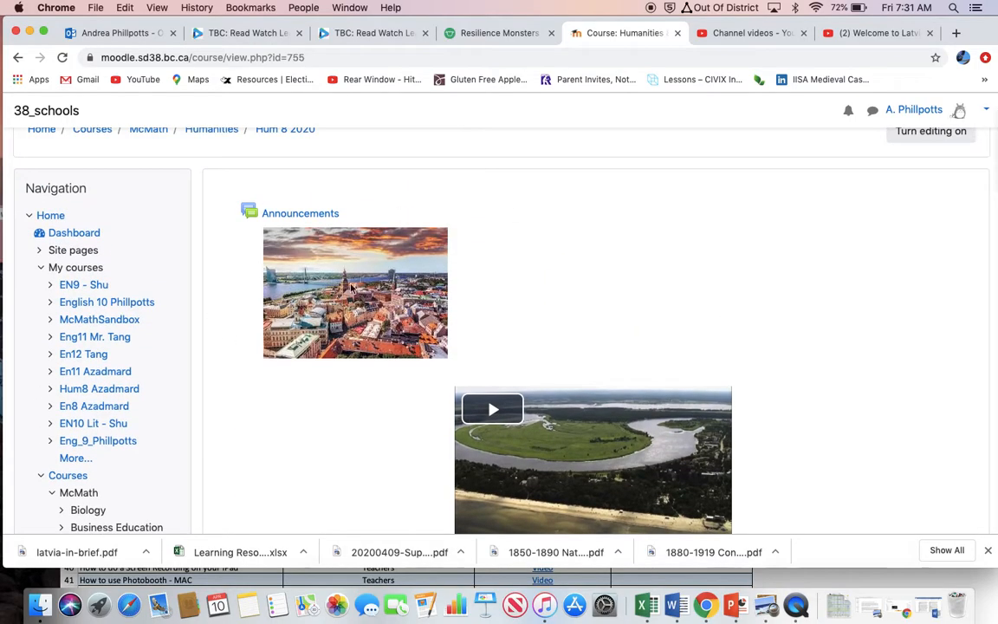
{"action": "scroll", "coordinate": [494, 416], "scroll_direction": "down", "scroll_amount": 5}
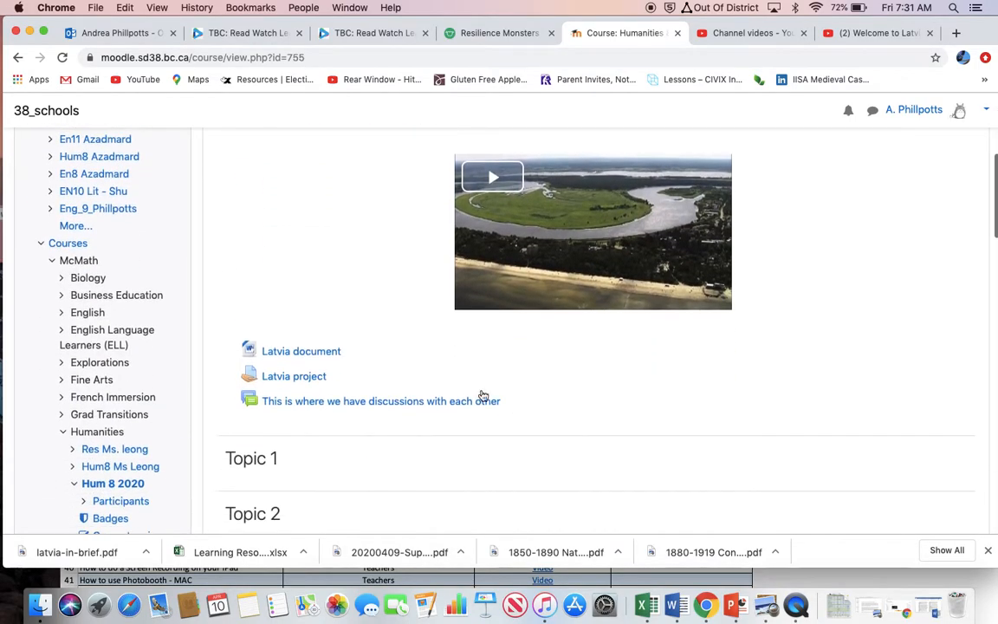
View the discussion forum "This is where we have discussions with each other", then return to the Hum 8 2020 course page and review its items.
{"action": "left_click", "coordinate": [352, 401]}
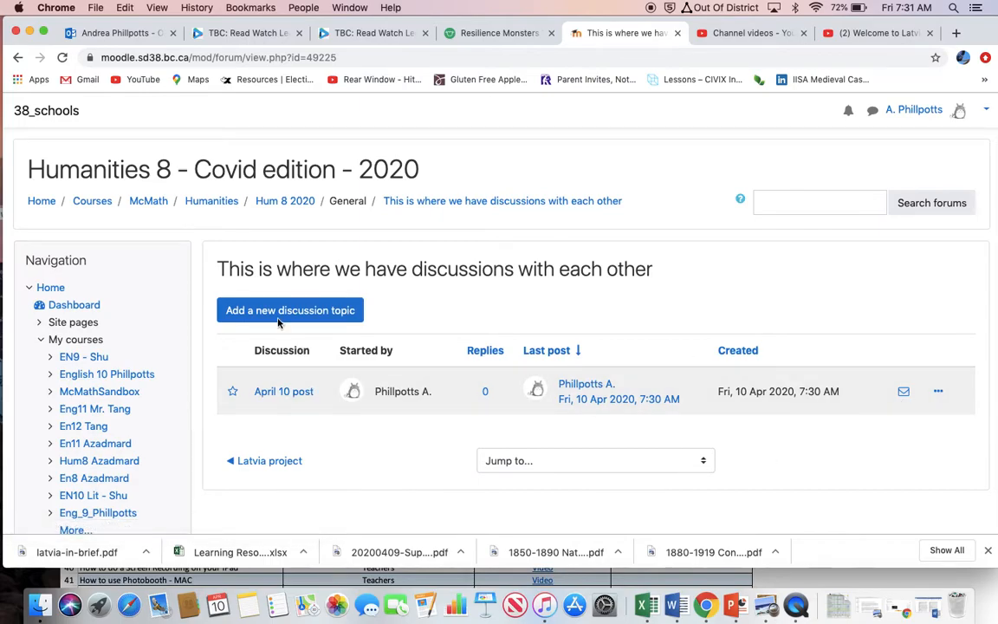
{"action": "left_click", "coordinate": [293, 201]}
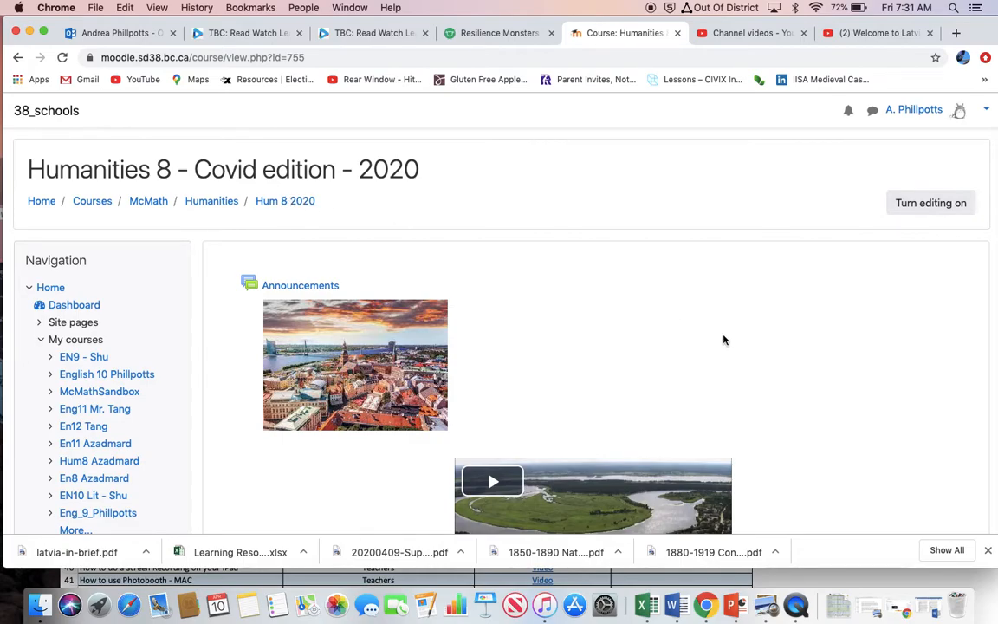
{"action": "scroll", "coordinate": [722, 335], "scroll_direction": "down", "scroll_amount": 4}
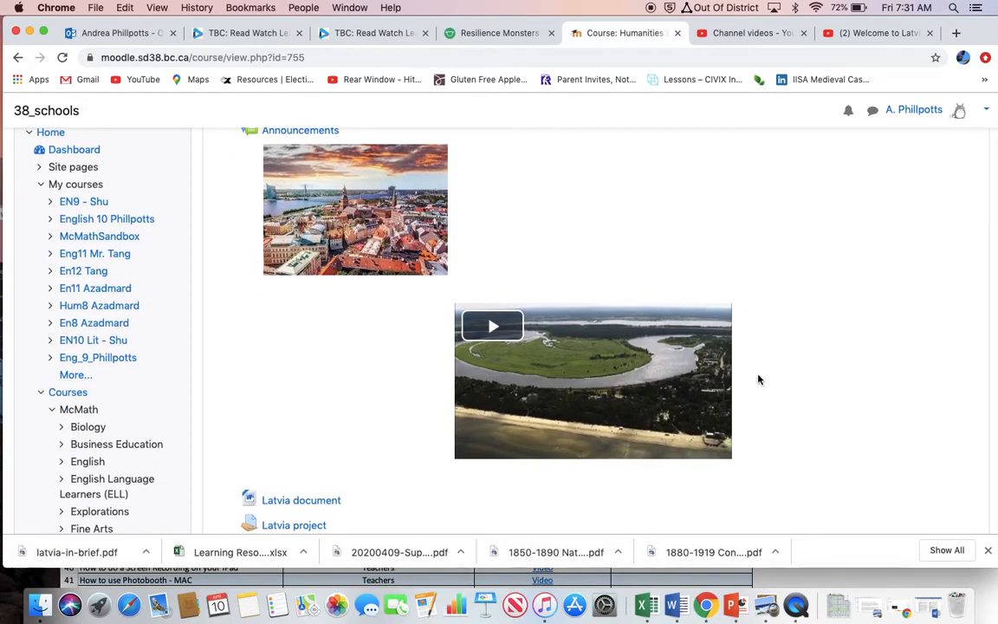
{"action": "scroll", "coordinate": [762, 379], "scroll_direction": "up", "scroll_amount": 1}
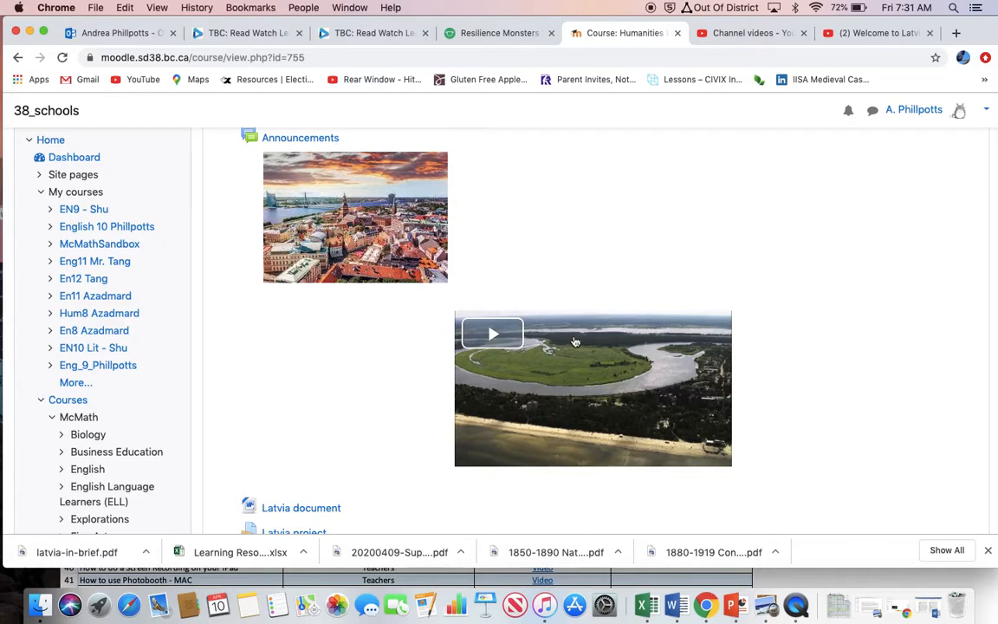
{"action": "scroll", "coordinate": [491, 334], "scroll_direction": "down", "scroll_amount": 4}
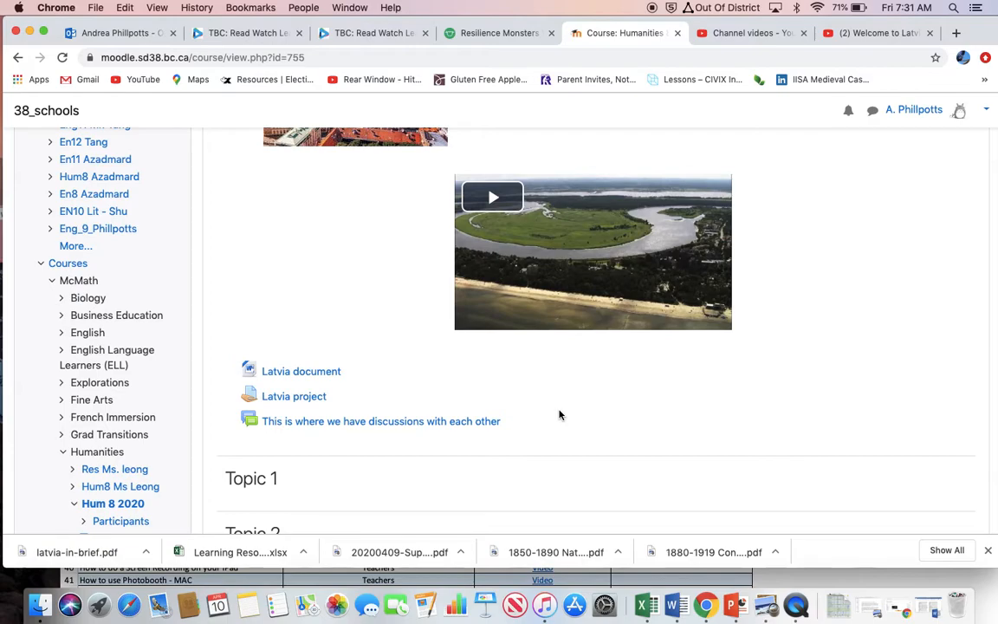
{"action": "scroll", "coordinate": [559, 416], "scroll_direction": "up", "scroll_amount": 5}
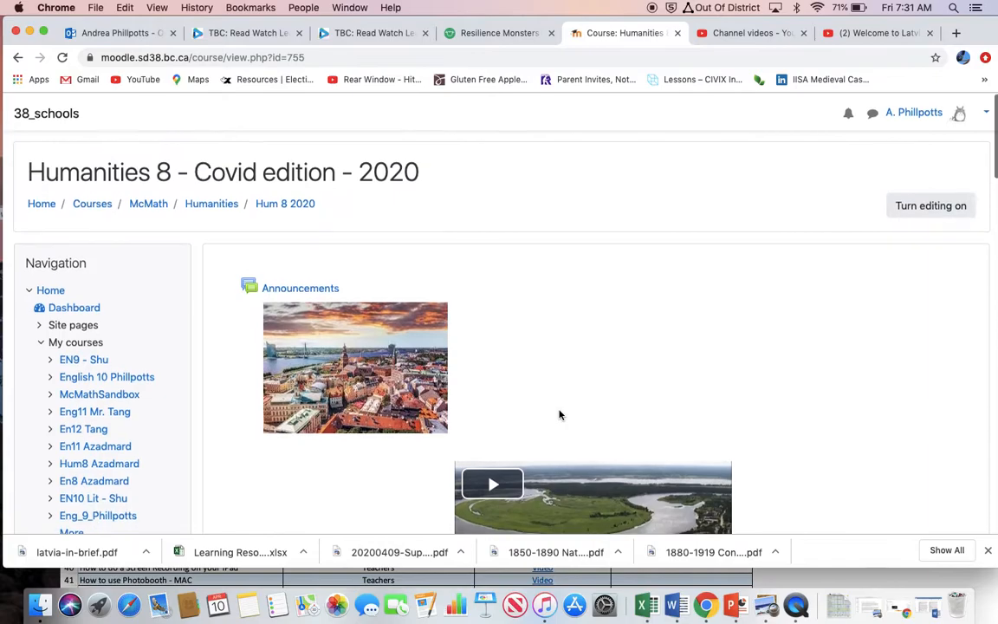